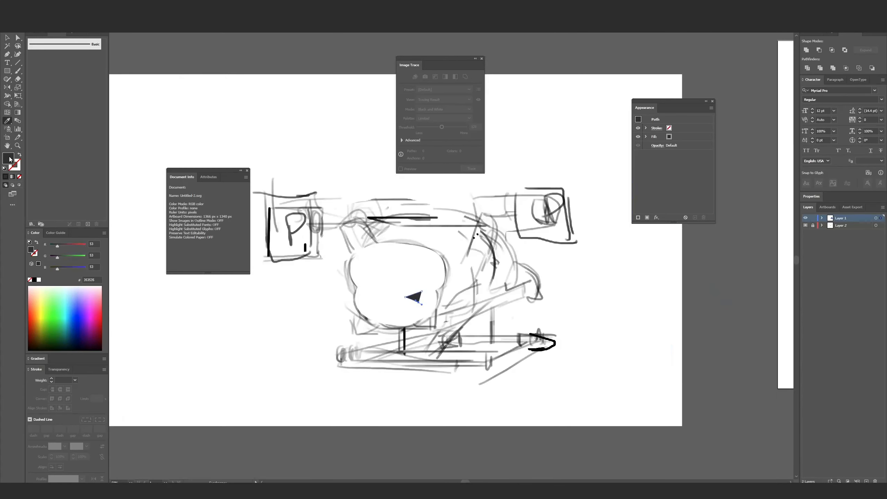
# Shape the cat's nose as a dark rounded triangle and add a mouth arc with a 10 pt dark stroke
pyautogui.click(60, 399)
pyautogui.press('v')
pyautogui.hotkey('ctrl', '=')
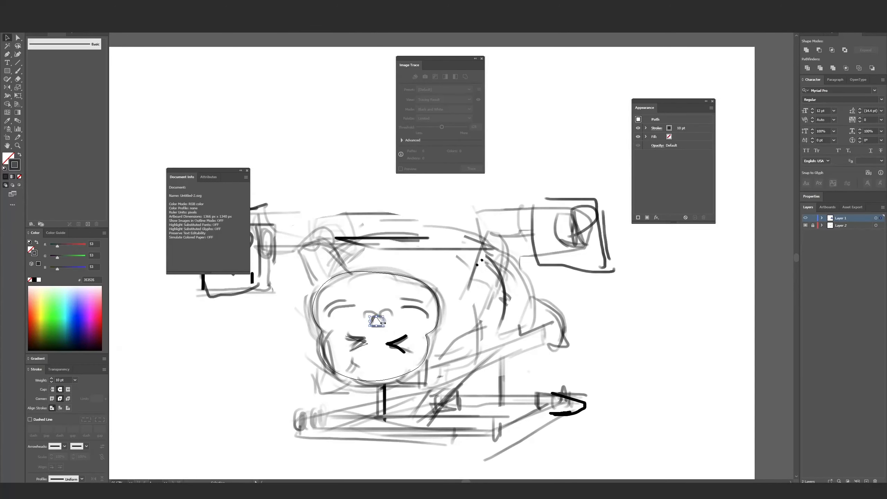
pyautogui.hotkey('ctrl', '=')
pyautogui.hotkey('ctrl', '=')
pyautogui.hotkey('ctrl', '=')
pyautogui.press('a')
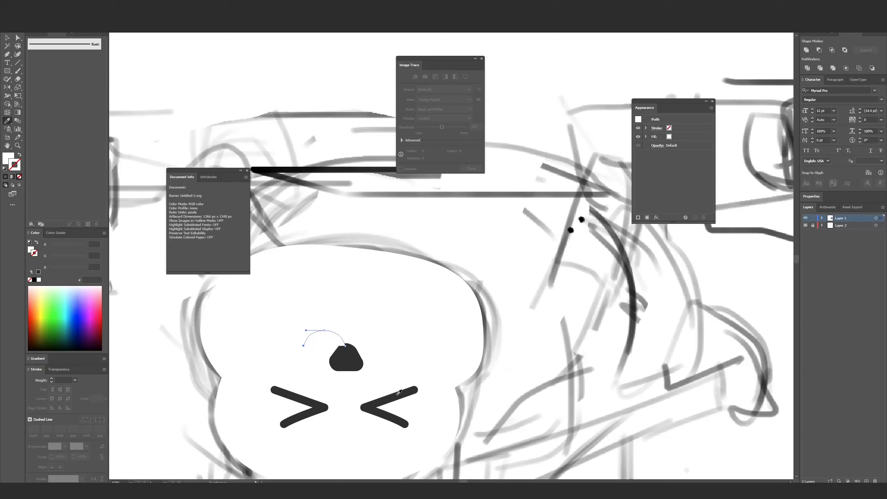
pyautogui.hotkey('shift', 'x')
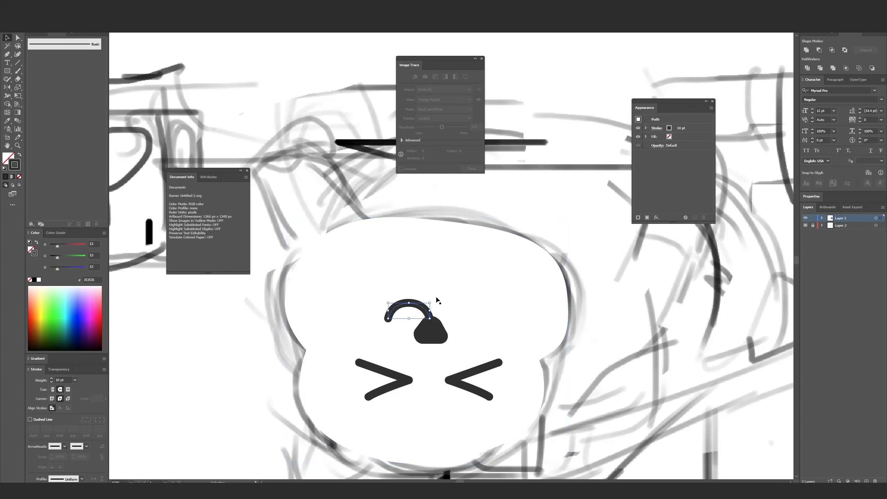
pyautogui.press('v')
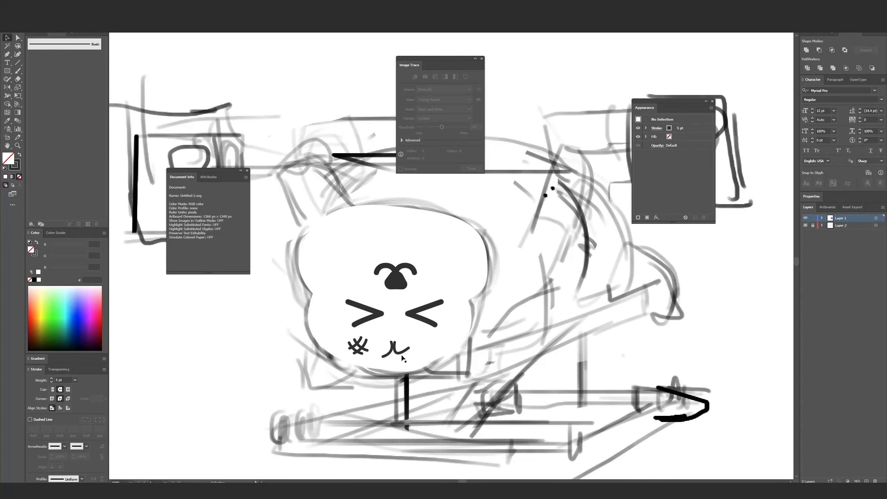
# Draw an anger mark from curved dark strokes on the cat's forehead and place it beside one eye
pyautogui.click(401, 356)
pyautogui.press('p')
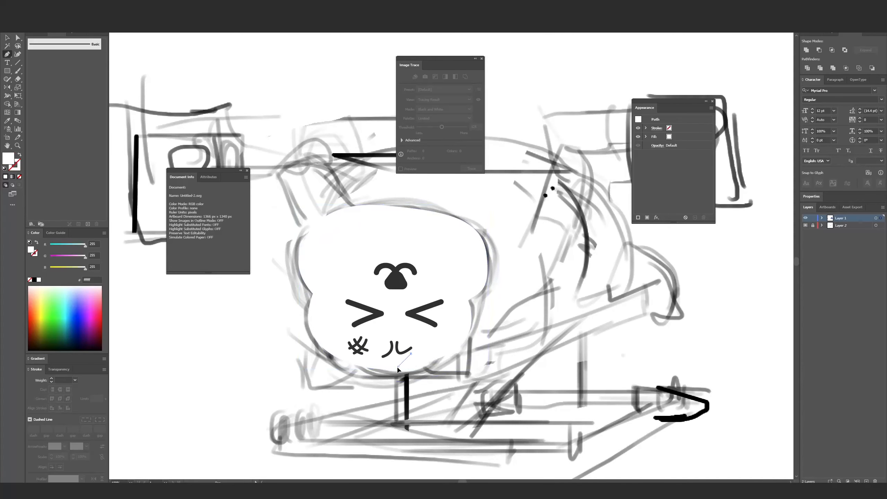
pyautogui.press('i')
pyautogui.click(405, 350)
pyautogui.press('v')
pyautogui.click(411, 352)
pyautogui.click(403, 352)
pyautogui.click(381, 335)
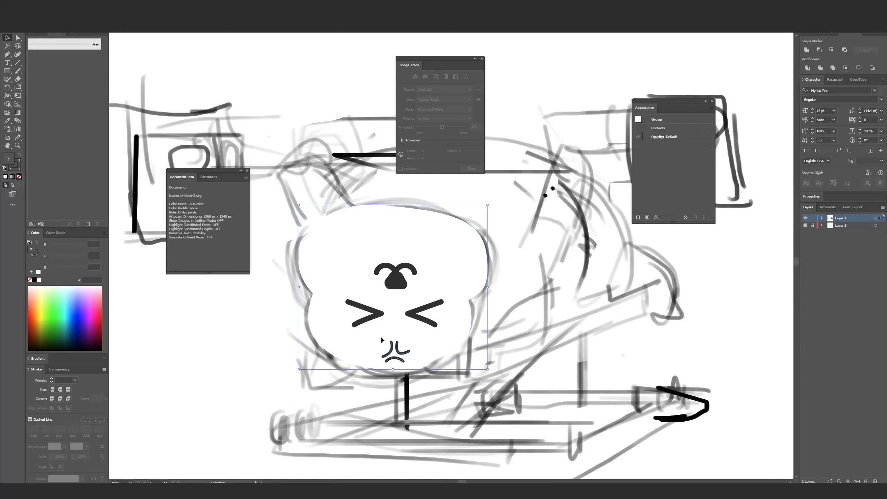
pyautogui.moveTo(395, 353)
pyautogui.mouseDown()
pyautogui.moveTo(355, 344)
pyautogui.moveTo(404, 378)
pyautogui.mouseUp()
# Draw a small ellipse on one of the cat's cheeks and fill it pale pink
pyautogui.press('l')
pyautogui.moveTo(370, 296); pyautogui.dragTo(395, 319)
pyautogui.press('v')
pyautogui.hotkey('ctrl', '-')
pyautogui.hotkey('ctrl', '-')
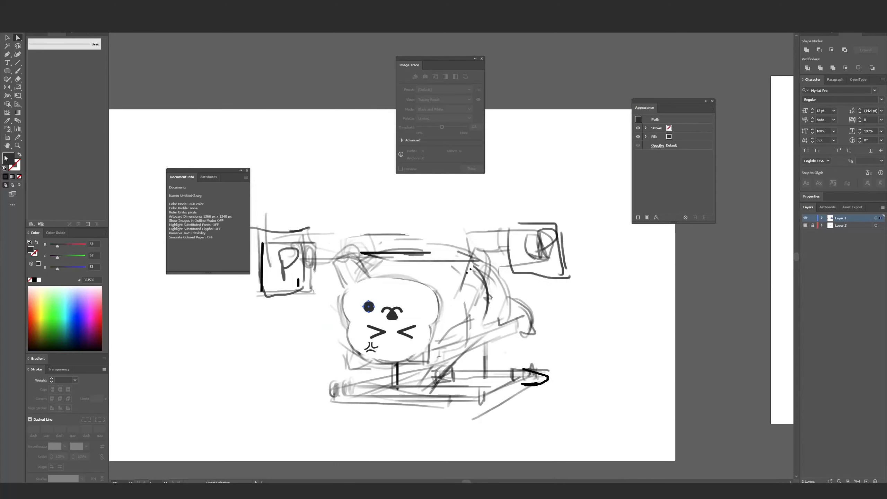
pyautogui.click(490, 335)
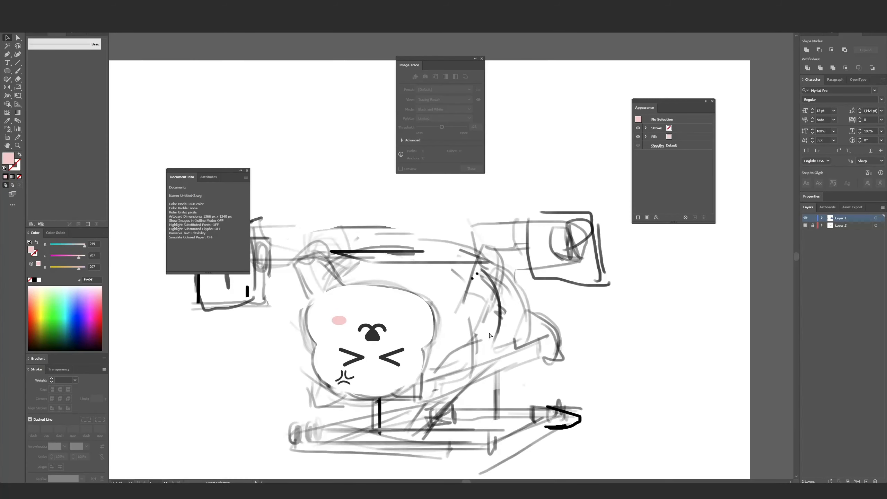
# Replace the cheek ellipse with a pale pink 5 pt zigzag blush mark and mirror it onto the other cheek
pyautogui.click(327, 321)
pyautogui.click(30, 279)
pyautogui.hotkey('ctrl', '+')
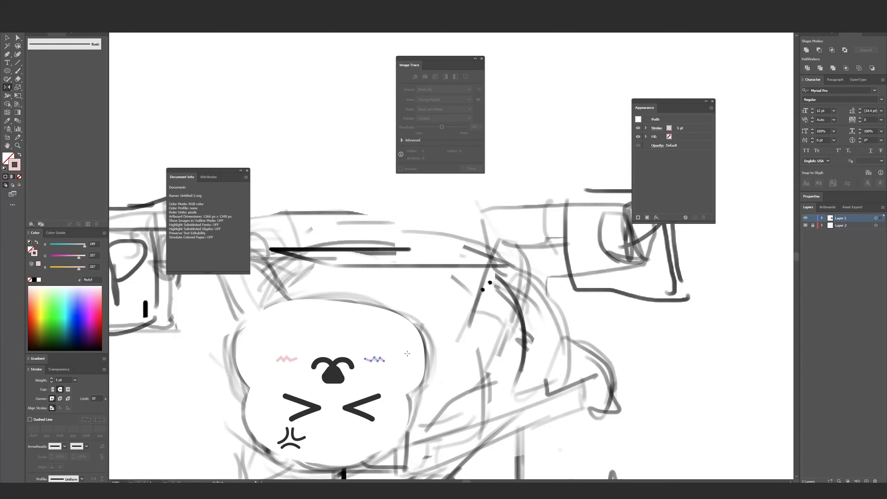
pyautogui.hotkey('ctrl', '-')
pyautogui.hotkey('ctrl', '-')
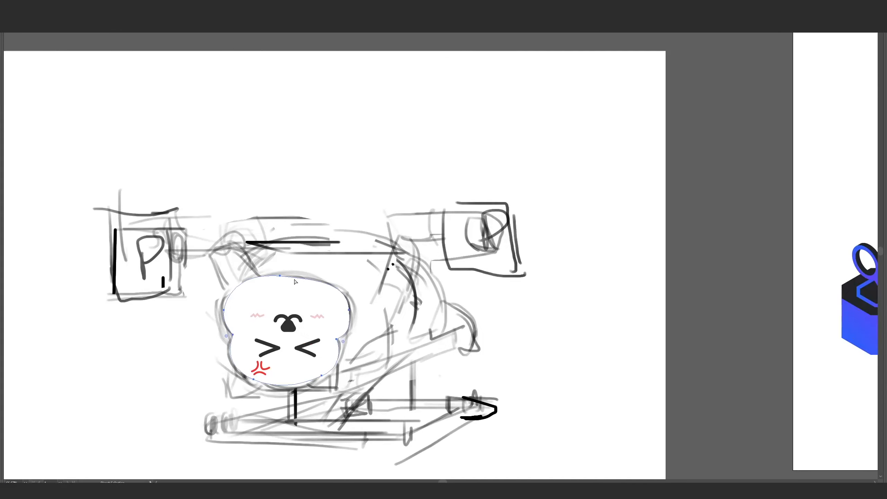
# Try turning the cat's head and face upright, then undo the rotation
pyautogui.moveTo(321, 285); pyautogui.dragTo(271, 380)
pyautogui.press('v')
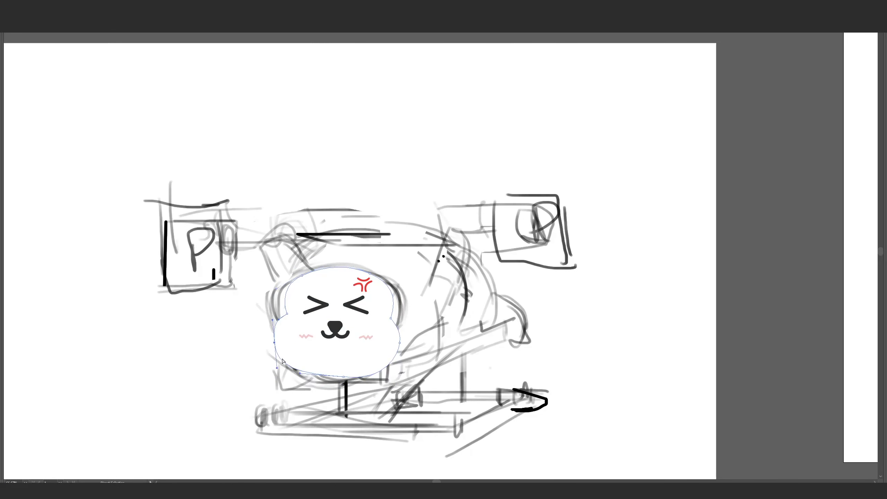
pyautogui.hotkey('ctrl', 'z')
pyautogui.hotkey('ctrl', 'z')
# Adjust the head outline's width with Free Transform and draw two dark curved whiskers on each side of the face
pyautogui.moveTo(368, 339); pyautogui.dragTo(348, 351)
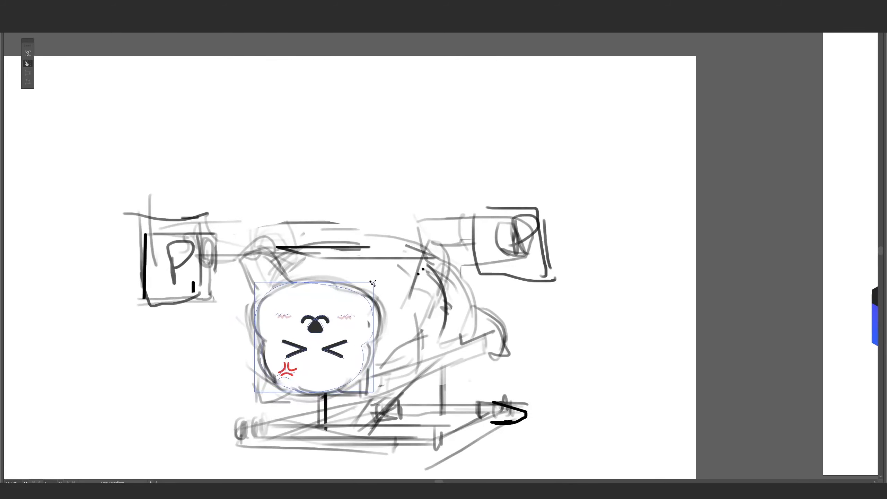
pyautogui.hotkey('ctrl', 'shift', 'a')
pyautogui.moveTo(278, 326); pyautogui.dragTo(310, 327)
pyautogui.press('p')
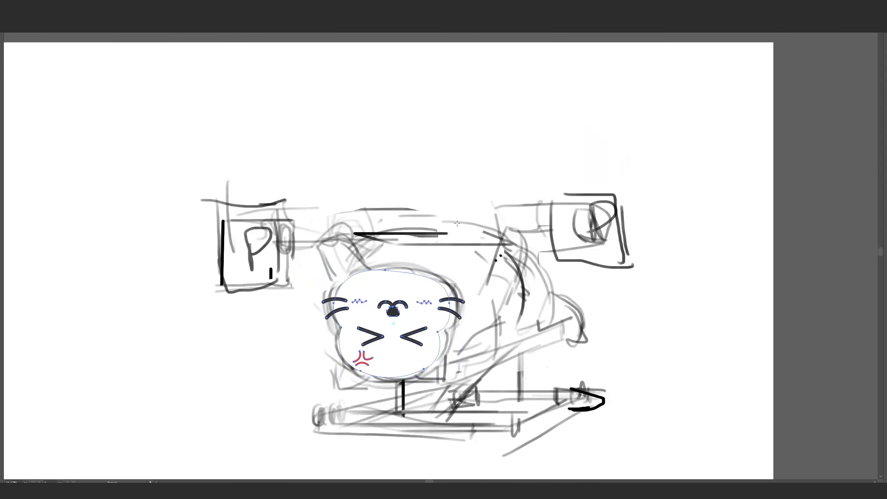
pyautogui.hotkey('ctrl', 'shift', 'a')
# Draw a rounded blue body shape behind the cat's head and adjust its proportions with Free Transform
pyautogui.moveTo(480, 276); pyautogui.dragTo(369, 306)
pyautogui.scroll(-1, 454, 284)
pyautogui.press('p')
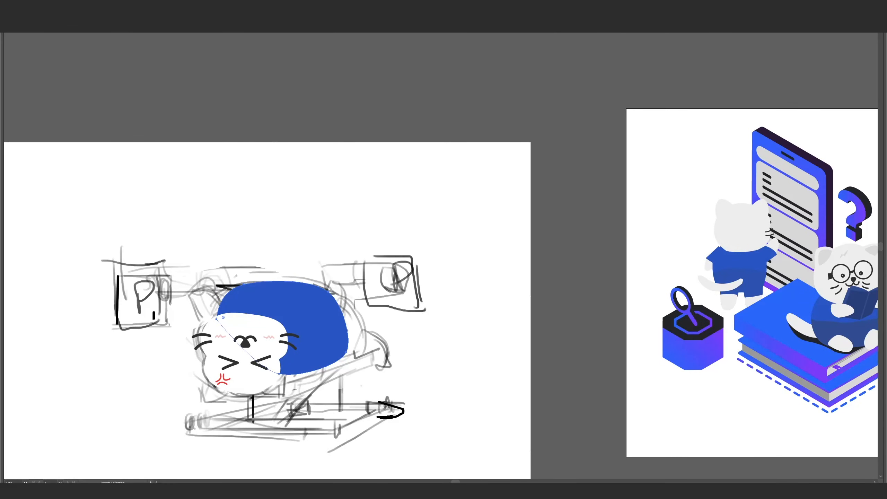
pyautogui.press('e')
pyautogui.moveTo(485, 280); pyautogui.dragTo(475, 249)
pyautogui.moveTo(243, 253); pyautogui.dragTo(243, 261)
pyautogui.moveTo(476, 249); pyautogui.dragTo(566, 246)
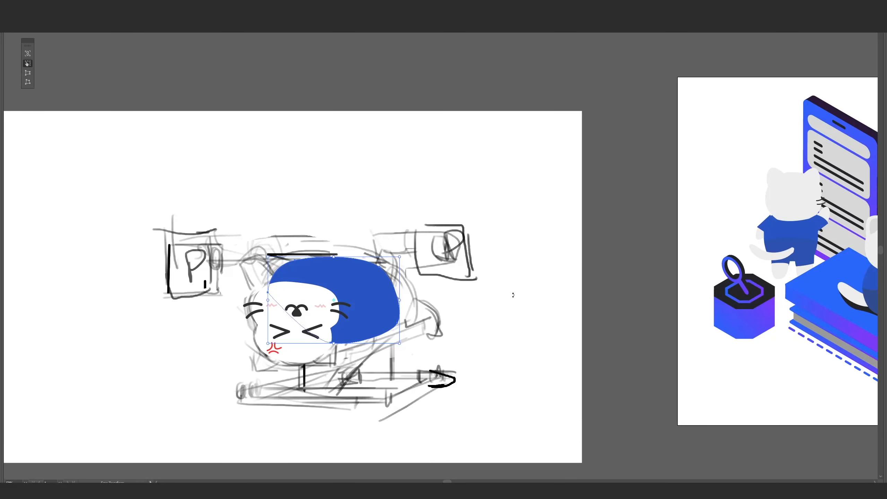
# Add a shaded band and a darker blue section over the rear end of the cat's body
pyautogui.press('v')
pyautogui.click(389, 284)
pyautogui.moveTo(389, 284)
pyautogui.mouseDown()
pyautogui.moveTo(430, 233)
pyautogui.moveTo(407, 251)
pyautogui.moveTo(339, 265)
pyautogui.moveTo(277, 243)
pyautogui.mouseUp()
pyautogui.click(419, 252)
pyautogui.press('p')
pyautogui.moveTo(445, 336)
pyautogui.mouseDown()
pyautogui.moveTo(421, 348)
pyautogui.moveTo(490, 361)
pyautogui.mouseUp()
pyautogui.press('v')
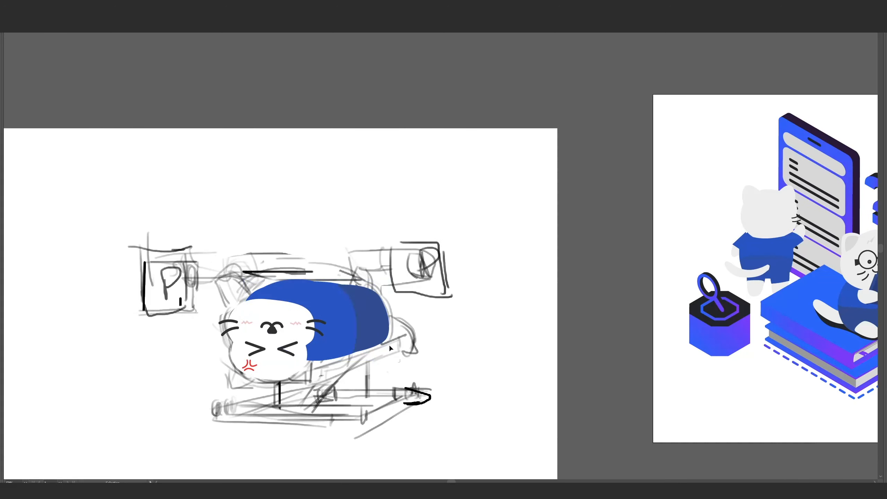
# Narrow the body's dark blue rear section with Free Transform and reshape its curved edge
pyautogui.keyDown('shift'); pyautogui.click(364, 337); pyautogui.keyUp('shift')
pyautogui.press('e')
pyautogui.moveTo(389, 320); pyautogui.dragTo(365, 321)
pyautogui.moveTo(304, 360); pyautogui.dragTo(304, 372)
pyautogui.press('a')
pyautogui.click(351, 324)
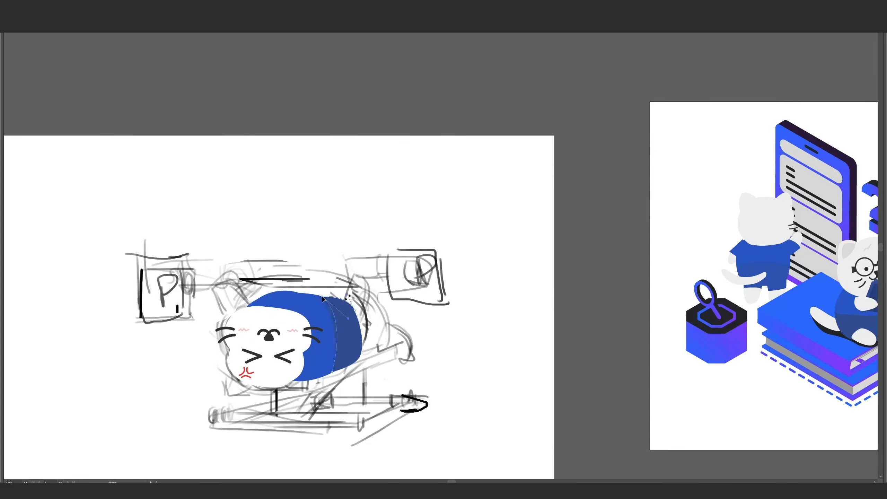
pyautogui.moveTo(373, 344); pyautogui.dragTo(375, 325)
pyautogui.moveTo(377, 326); pyautogui.dragTo(352, 283)
# Draw a dark blue bent leg extending from the body's rear end and refine its lower part
pyautogui.click(404, 312)
pyautogui.moveTo(405, 312); pyautogui.dragTo(328, 308)
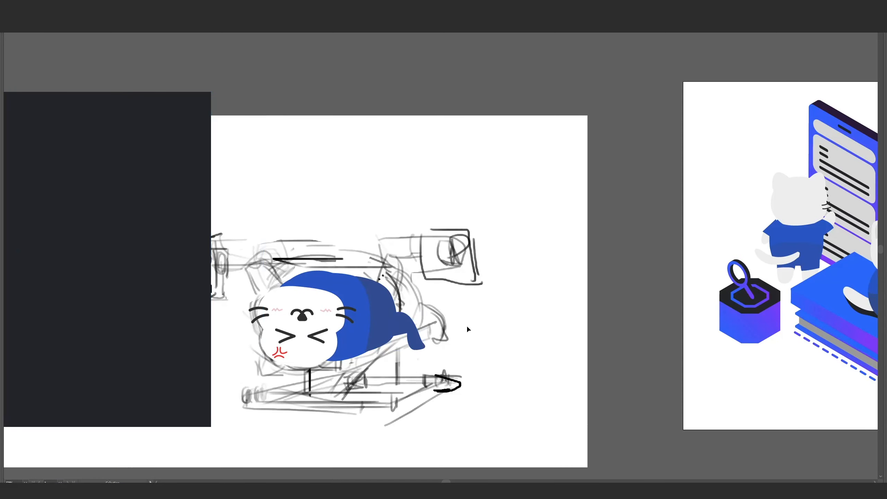
pyautogui.moveTo(467, 327); pyautogui.dragTo(444, 329)
pyautogui.press('p')
pyautogui.click(399, 306)
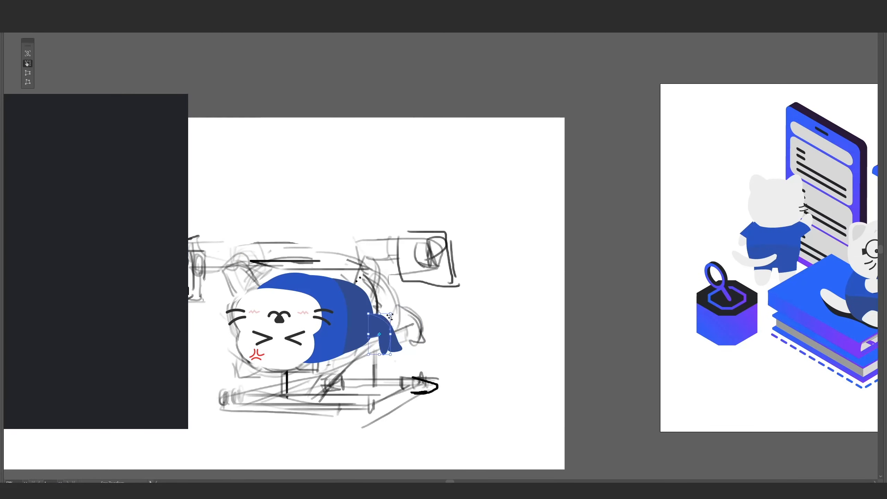
pyautogui.press('v')
pyautogui.moveTo(455, 360); pyautogui.dragTo(396, 356)
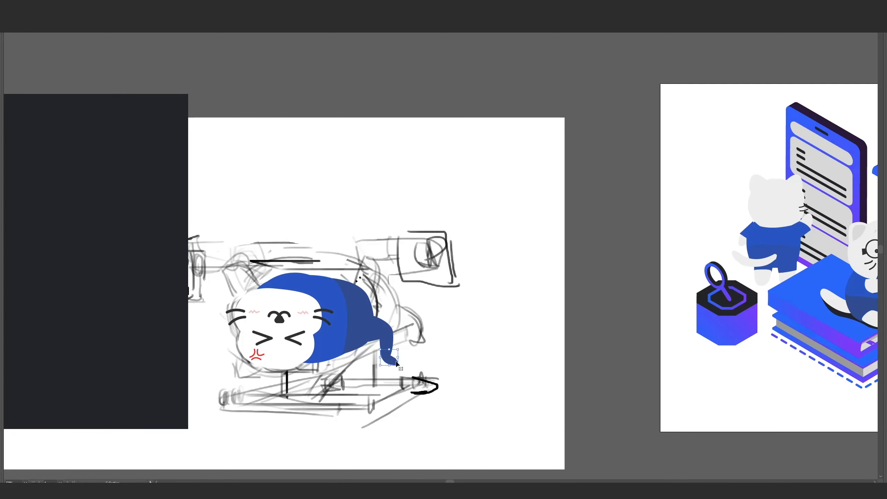
# Undo the last leg edit and reshape the dark blue leg into a short rounded thigh
pyautogui.press('Tab')
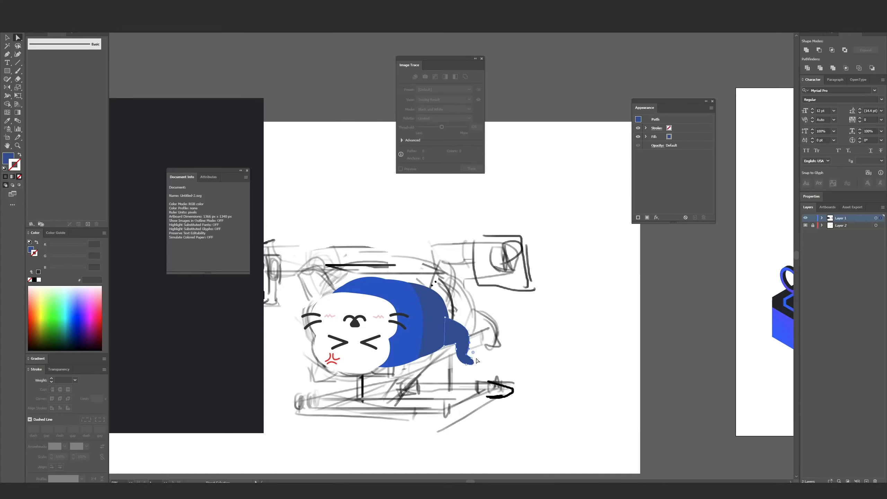
pyautogui.hotkey('ctrl', 'z')
pyautogui.moveTo(494, 337); pyautogui.dragTo(542, 324)
pyautogui.click(510, 342)
# Draw the sloping side face of the bench pad beneath the cat's body in dark blue with the Pen tool
pyautogui.press('p')
pyautogui.click(451, 333)
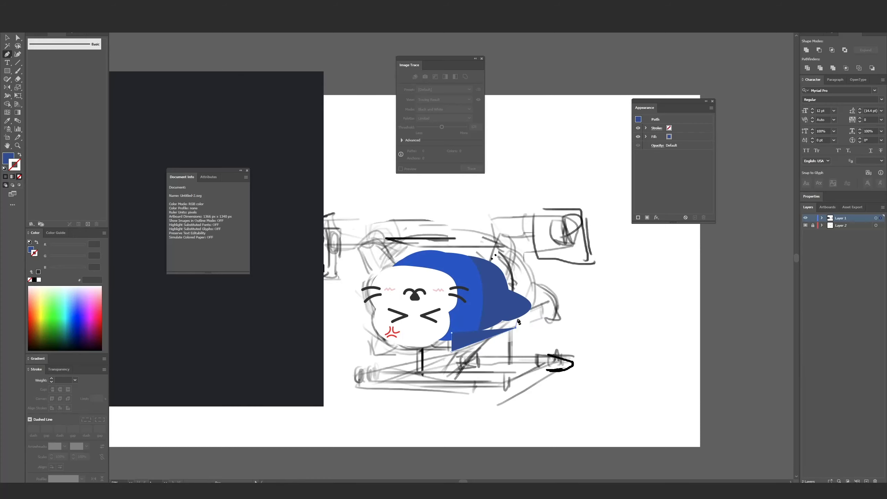
pyautogui.click(515, 327)
pyautogui.click(515, 321)
pyautogui.click(410, 346)
pyautogui.press('a')
pyautogui.click(437, 356)
# Paste the bench press reference photo beside the drawing and delete it again
pyautogui.moveTo(425, 269); pyautogui.dragTo(469, 260)
pyautogui.hotkey('ctrl', 'v')
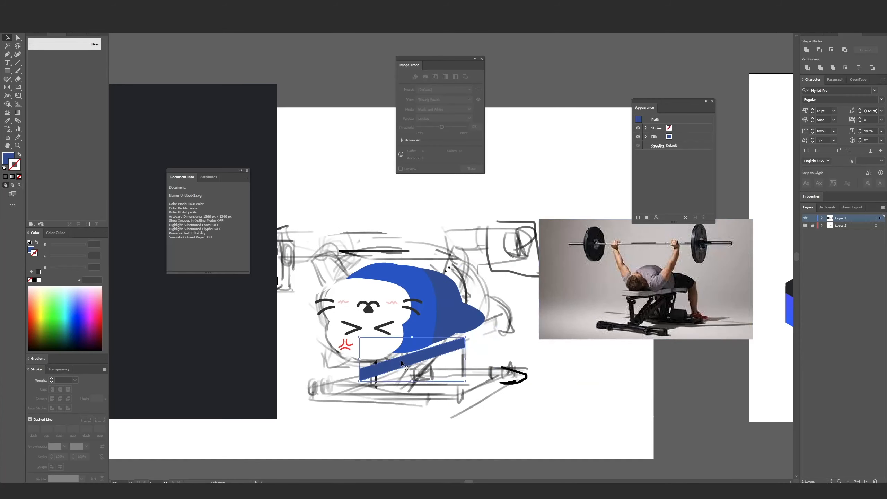
pyautogui.click(633, 295)
pyautogui.press('Delete')
pyautogui.moveTo(565, 370); pyautogui.dragTo(578, 382)
pyautogui.click(577, 382)
pyautogui.press('Delete')
pyautogui.moveTo(524, 335); pyautogui.dragTo(568, 321)
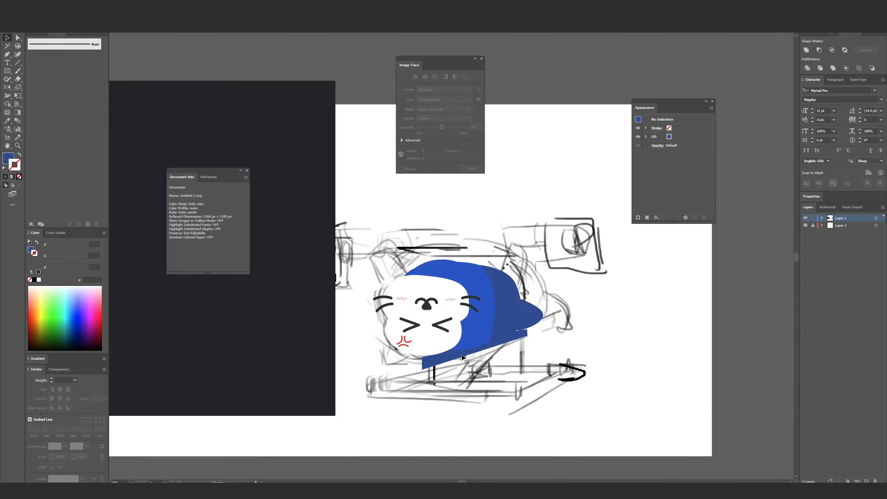
# Draw the bench pad's end face below the cat's head and recolour both visible bench faces in shades of grey
pyautogui.press('a')
pyautogui.click(474, 318)
pyautogui.hotkey('ctrl', 'z')
pyautogui.press('p')
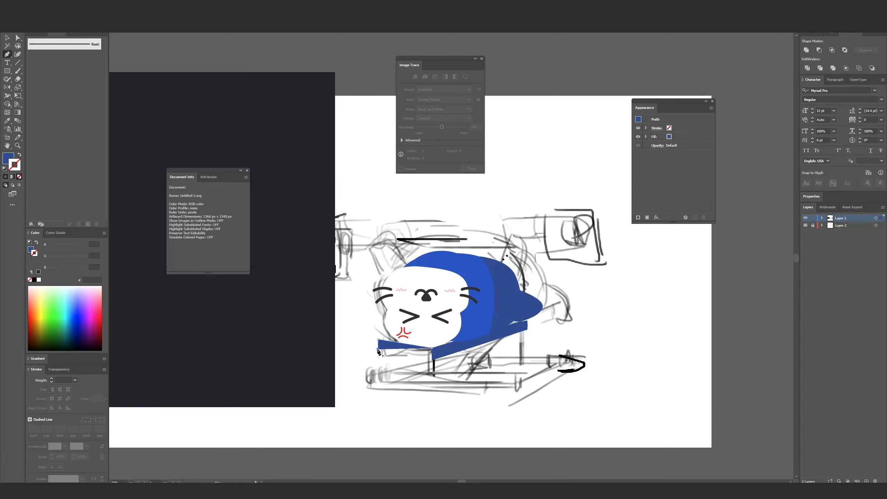
pyautogui.scroll(-2, 419, 375)
pyautogui.moveTo(505, 278); pyautogui.dragTo(426, 321)
pyautogui.click(425, 321)
pyautogui.press('i')
pyautogui.scroll(3, 426, 321)
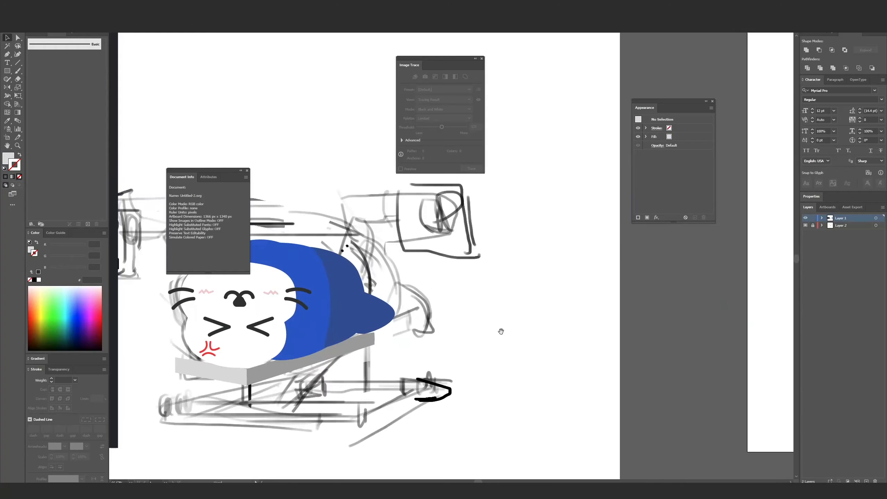
# Draw the bench pad's four-cornered top face, send it behind the cat and fill it near-black
pyautogui.moveTo(500, 330); pyautogui.dragTo(583, 318)
pyautogui.press('p')
pyautogui.click(329, 354)
pyautogui.click(456, 317)
pyautogui.click(385, 306)
pyautogui.click(259, 342)
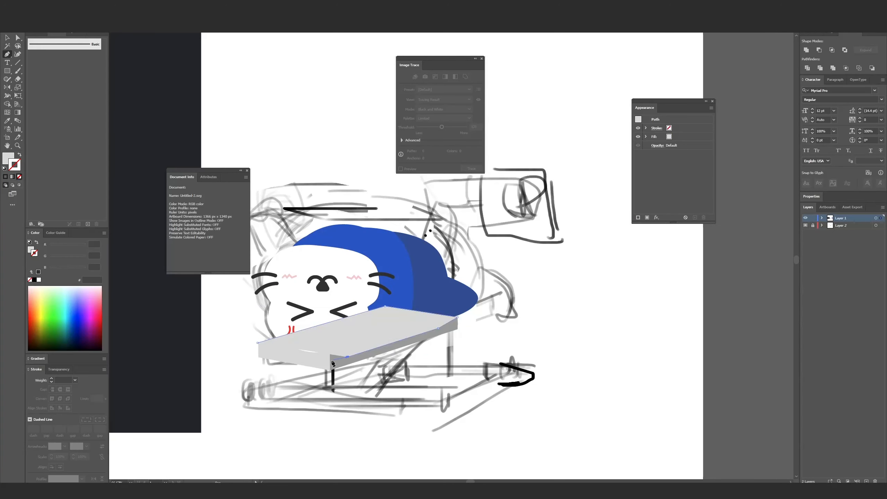
pyautogui.hotkey('ctrl', 'shift', '[')
pyautogui.press('i')
pyautogui.click(374, 351)
pyautogui.scroll(-2, 374, 350)
pyautogui.scroll(3, 480, 333)
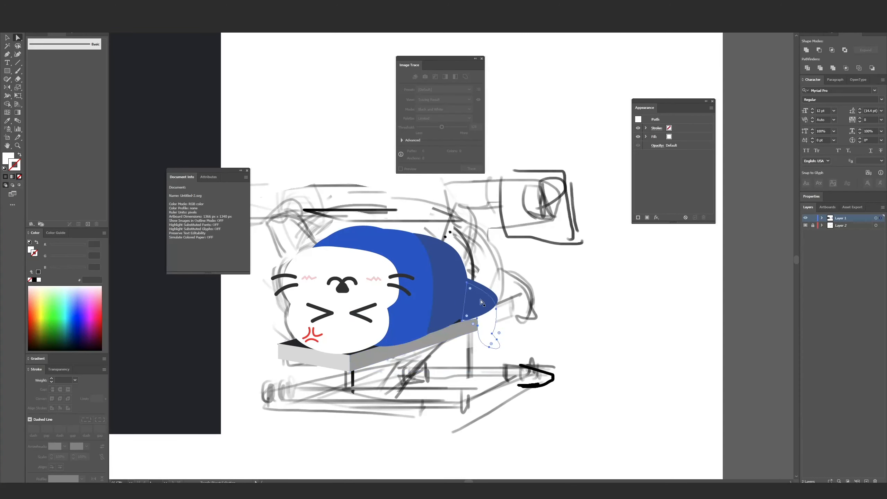
# Rotate the white lower leg shape and fit it in with the dark blue thigh
pyautogui.press('r')
pyautogui.moveTo(496, 316); pyautogui.dragTo(492, 336)
pyautogui.press('v')
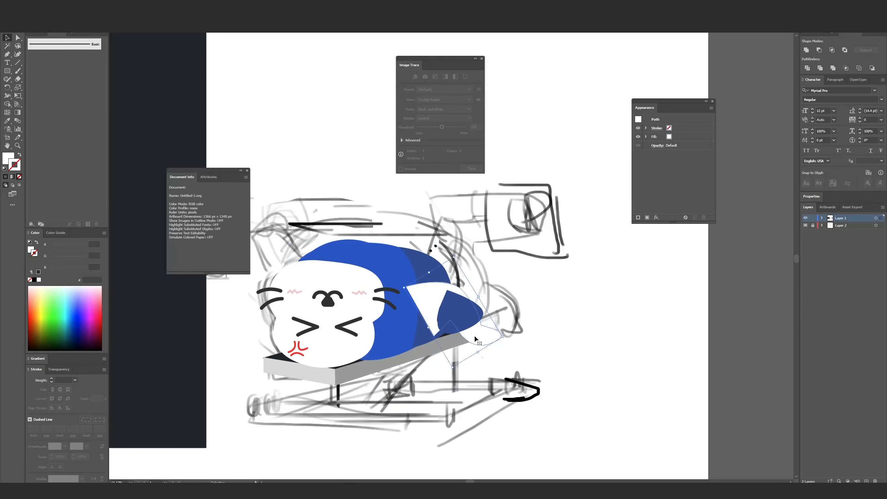
pyautogui.doubleClick(474, 334)
pyautogui.press('a')
pyautogui.press('v')
pyautogui.doubleClick(718, 140)
pyautogui.moveTo(501, 306); pyautogui.dragTo(551, 302)
pyautogui.scroll(-2, 517, 305)
pyautogui.moveTo(562, 364); pyautogui.dragTo(406, 267)
pyautogui.press('o')
pyautogui.moveTo(564, 296); pyautogui.dragTo(546, 267)
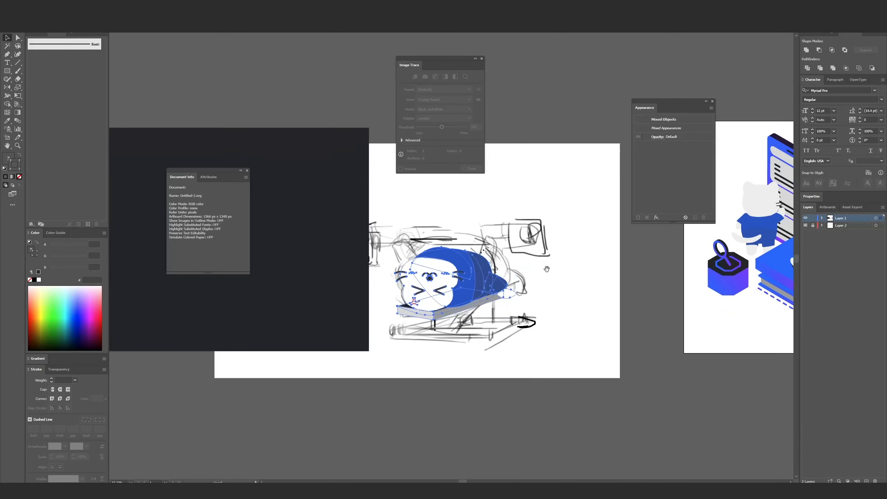
pyautogui.scroll(1, 421, 279)
# Move the far corner anchors of the bench pad's grey side face to extend it past the thigh
pyautogui.press('a')
pyautogui.click(489, 320)
pyautogui.moveTo(529, 348); pyautogui.dragTo(512, 327)
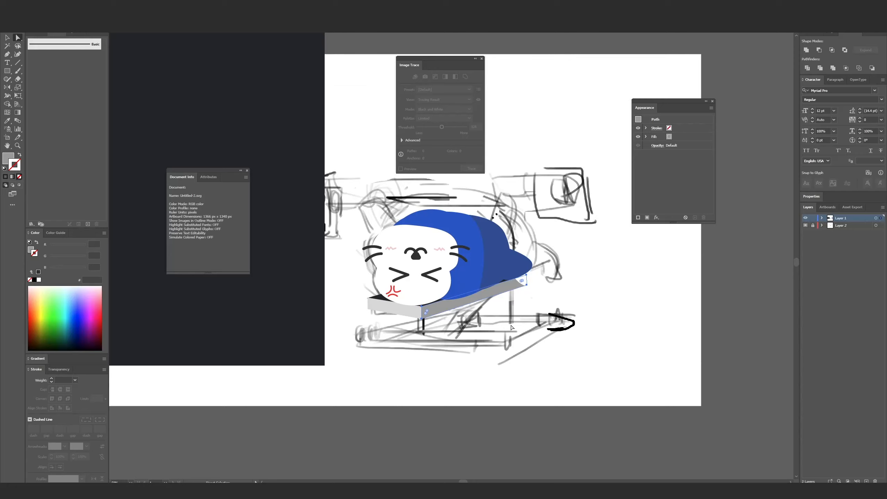
pyautogui.hotkey('ctrl', '=')
# Draw a dark rectangular support post beneath the head end of the bench pad
pyautogui.press('m')
pyautogui.moveTo(402, 345); pyautogui.dragTo(416, 360)
pyautogui.click(433, 331)
pyautogui.press('v')
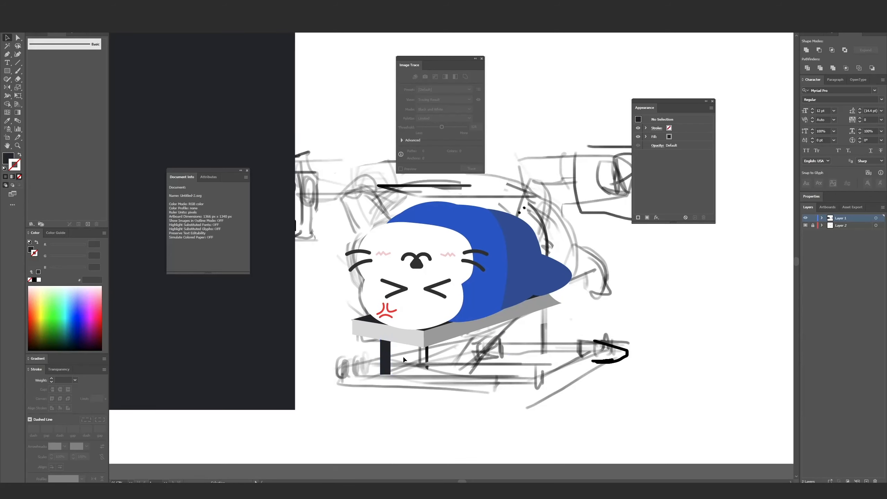
pyautogui.doubleClick(387, 342)
pyautogui.moveTo(376, 334)
pyautogui.mouseDown()
pyautogui.moveTo(395, 349)
pyautogui.moveTo(393, 381)
pyautogui.moveTo(417, 380)
pyautogui.mouseUp()
pyautogui.doubleClick(451, 399)
pyautogui.click(367, 360)
# Draw a dark foot bar at the base of the front post and slant it with Free Transform
pyautogui.press('m')
pyautogui.moveTo(391, 390)
pyautogui.mouseDown()
pyautogui.moveTo(390, 400)
pyautogui.moveTo(491, 394)
pyautogui.moveTo(450, 404)
pyautogui.mouseUp()
pyautogui.press('v')
pyautogui.press('a')
pyautogui.press('e')
pyautogui.click(437, 363)
pyautogui.moveTo(436, 363); pyautogui.dragTo(473, 401)
# Add thicker dark end caps to the foot bar and align their angles with the bar
pyautogui.press('m')
pyautogui.press('a')
pyautogui.moveTo(471, 388); pyautogui.dragTo(451, 372)
pyautogui.press('v')
pyautogui.click(394, 369)
pyautogui.press('e')
pyautogui.doubleClick(426, 390)
pyautogui.press('a')
pyautogui.press('v')
pyautogui.doubleClick(458, 412)
pyautogui.click(335, 405)
# Group the front stand parts, duplicate the stand under the rear end of the bench and send the stand parts to the back
pyautogui.moveTo(297, 422); pyautogui.dragTo(433, 370)
pyautogui.hotkey('ctrl', 'g')
pyautogui.moveTo(364, 373); pyautogui.dragTo(519, 340)
pyautogui.hotkey('ctrl', 'shift', '[')
pyautogui.moveTo(594, 317); pyautogui.dragTo(592, 337)
pyautogui.click(362, 385)
pyautogui.hotkey('ctrl', 'shift', '[')
pyautogui.click(480, 401)
pyautogui.moveTo(481, 399); pyautogui.dragTo(461, 403)
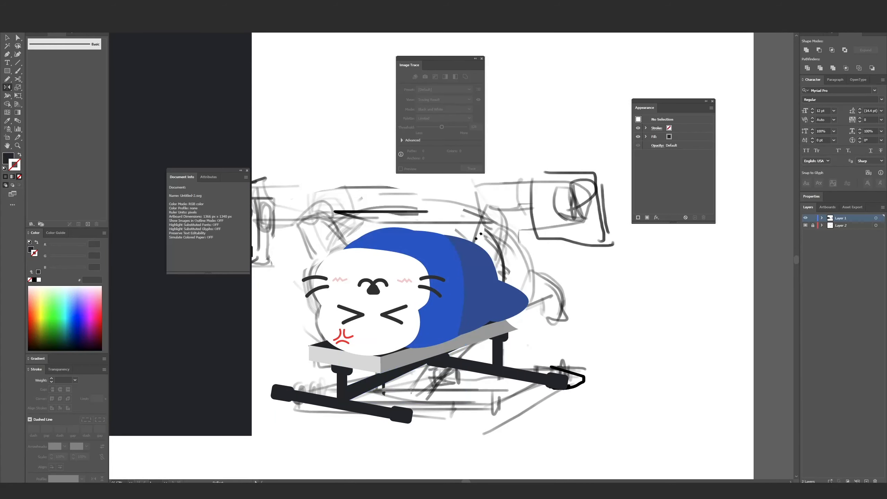
# Add short slanted dark struts beneath the bench pad beside the front post, angled to meet the diagonal brace
pyautogui.moveTo(365, 380); pyautogui.dragTo(304, 408)
pyautogui.press('a')
pyautogui.moveTo(280, 416); pyautogui.dragTo(309, 408)
pyautogui.press('v')
pyautogui.press('r')
pyautogui.moveTo(384, 387); pyautogui.dragTo(354, 401)
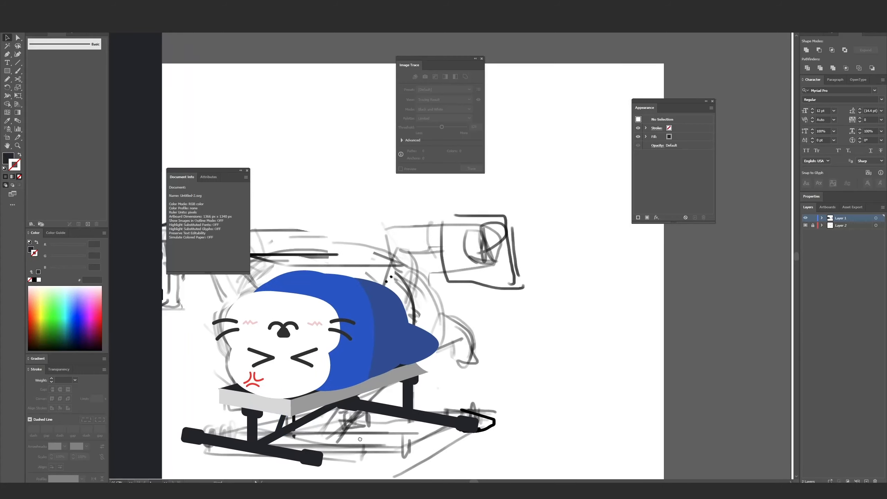
pyautogui.scroll(-1, 405, 377)
pyautogui.moveTo(413, 371); pyautogui.dragTo(497, 384)
pyautogui.moveTo(318, 310); pyautogui.dragTo(255, 318)
pyautogui.moveTo(384, 315); pyautogui.dragTo(333, 327)
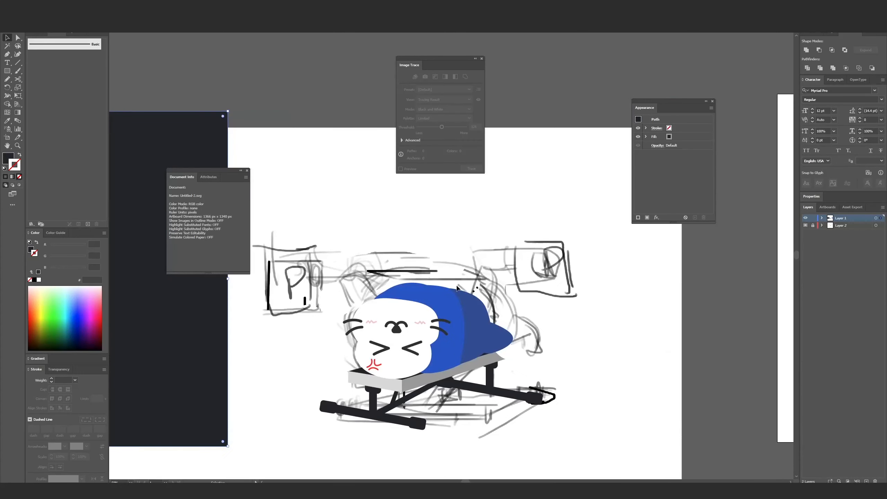
# Draw long thin rectangles for the barbell bar above the cat and fill the middle section with the bench's grey
pyautogui.press('r')
pyautogui.press('m')
pyautogui.moveTo(300, 265)
pyautogui.mouseDown()
pyautogui.moveTo(300, 271)
pyautogui.moveTo(536, 283)
pyautogui.moveTo(537, 290)
pyautogui.moveTo(427, 278)
pyautogui.mouseUp()
pyautogui.press('i')
pyautogui.click(412, 314)
pyautogui.hotkey('ctrl', 'f')
pyautogui.press('i')
pyautogui.click(430, 386)
pyautogui.press('v')
pyautogui.click(402, 244)
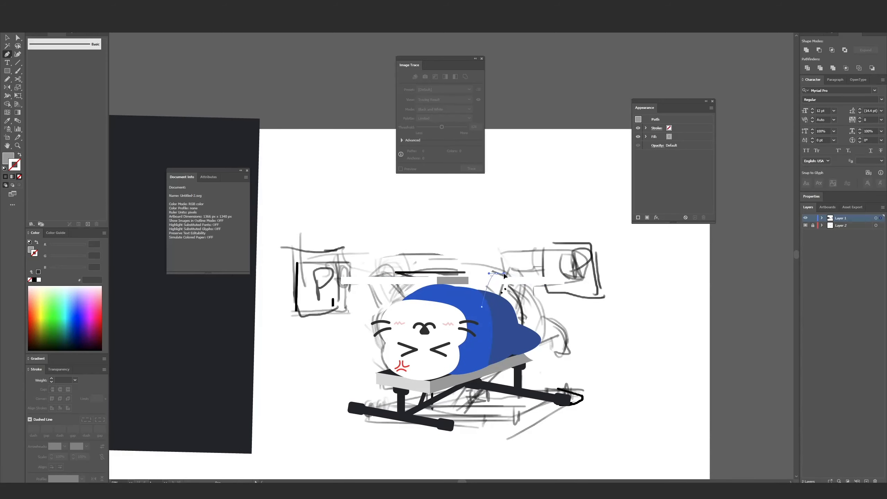
# Draw a white raised arm with the Pen tool, reaching from the cat's body up to the barbell bar
pyautogui.press('i')
pyautogui.click(522, 280)
pyautogui.hotkey('ctrl', 'shift', 'a')
pyautogui.press('p')
pyautogui.moveTo(523, 280); pyautogui.dragTo(493, 281)
pyautogui.scroll(1, 461, 299)
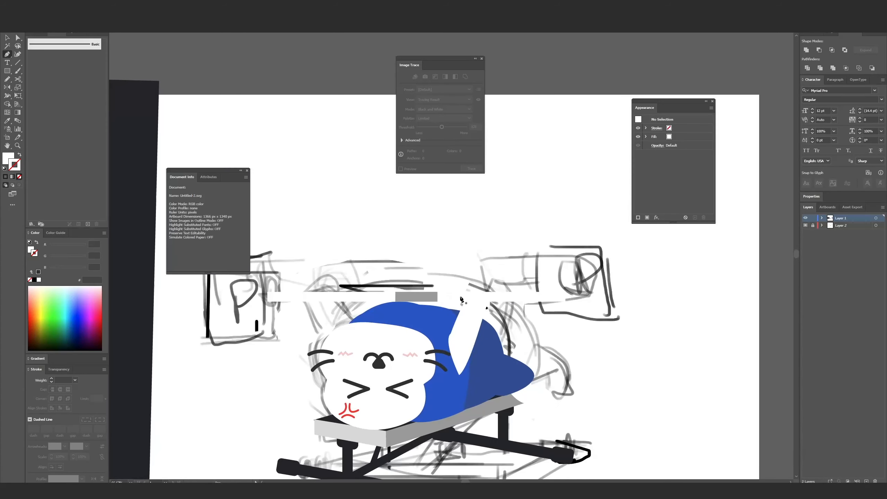
pyautogui.click(458, 297)
# Fill the remaining white sections of the barbell bar with the same grey as its middle
pyautogui.press('i')
pyautogui.click(428, 297)
pyautogui.press('v')
pyautogui.click(463, 303)
# Try drawing a blue sleeve with the Pen tool over the lower end of the raised arm
pyautogui.press('p')
pyautogui.moveTo(456, 330); pyautogui.dragTo(441, 319)
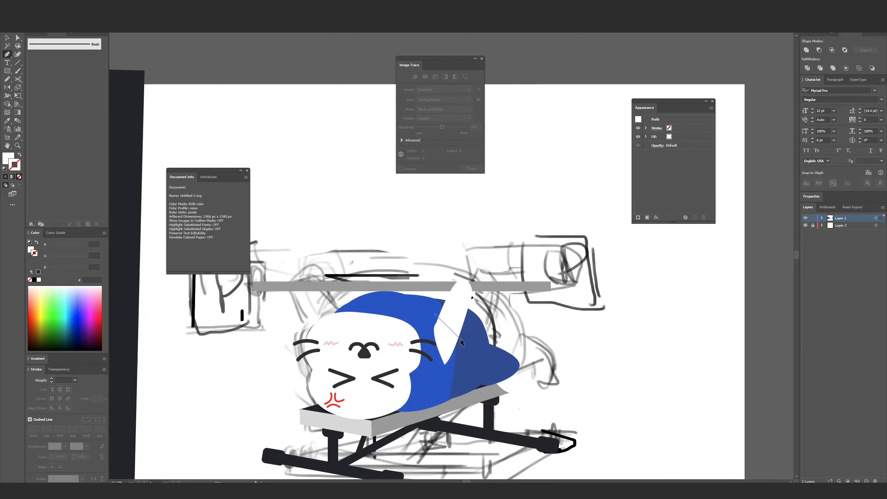
pyautogui.press('Delete')
pyautogui.click(461, 350)
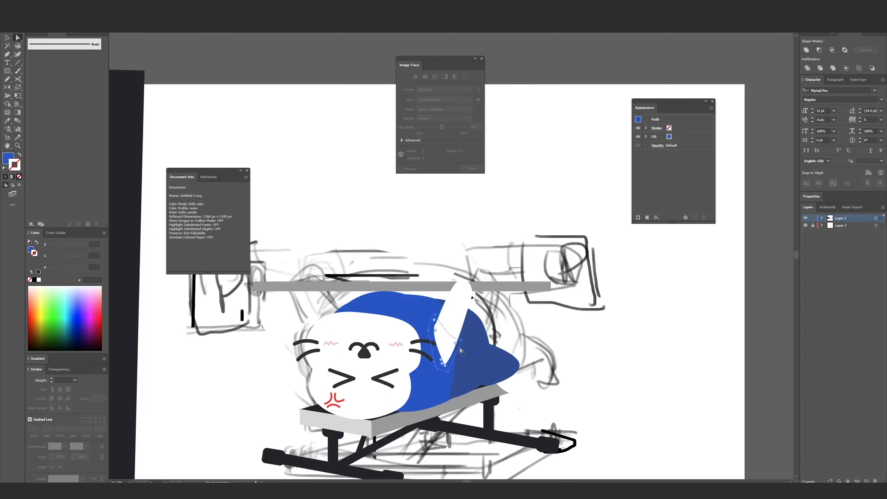
pyautogui.click(447, 341)
pyautogui.press('Delete')
pyautogui.click(450, 332)
pyautogui.press('Delete')
pyautogui.hotkey('ctrl', 'z')
pyautogui.press('p')
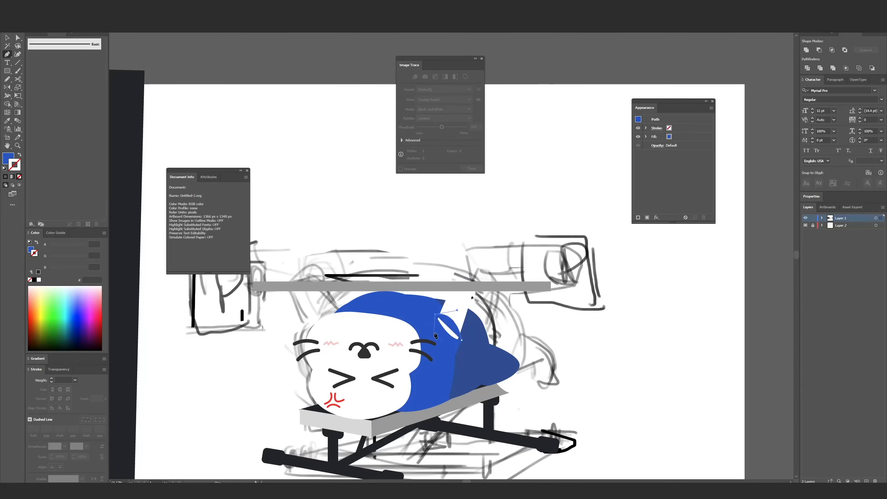
# Isolate the arm group and delete the blue sleeve piece from it
pyautogui.moveTo(487, 384); pyautogui.dragTo(528, 379)
pyautogui.press('v')
pyautogui.click(494, 314)
pyautogui.keyDown('shift'); pyautogui.click(489, 335); pyautogui.keyUp('shift')
pyautogui.doubleClick(495, 322)
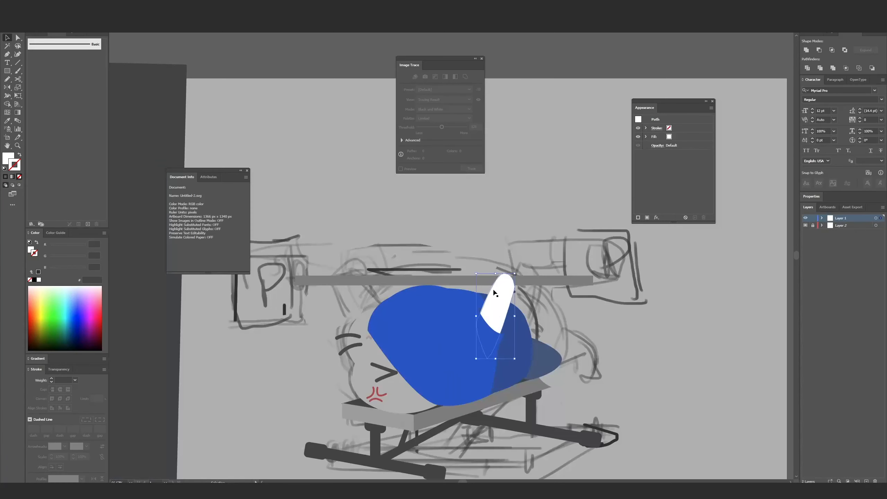
pyautogui.press('Delete')
pyautogui.press('Escape')
# Duplicate the raised arm and place the copy on the other side of the cat's head
pyautogui.click(495, 327)
pyautogui.hotkey('ctrl', 'v')
pyautogui.moveTo(454, 258); pyautogui.dragTo(573, 318)
pyautogui.click(455, 297)
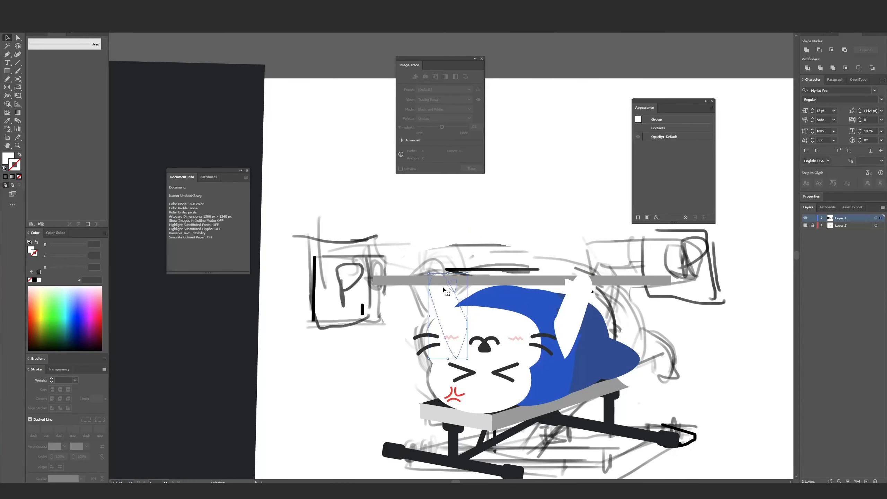
# Remove the surplus piece from the copied arm and shift the arm outward along the bar
pyautogui.press('a')
pyautogui.click(443, 288)
pyautogui.hotkey('ctrl', 'x')
pyautogui.hotkey('ctrl', 'f')
pyautogui.press('v')
pyautogui.press('Delete')
pyautogui.moveTo(449, 299); pyautogui.dragTo(428, 299)
# Draw a closed white shoulder shape with the Pen tool where the copied arm meets the head
pyautogui.click(380, 346)
pyautogui.moveTo(380, 347); pyautogui.dragTo(454, 344)
pyautogui.click(506, 323)
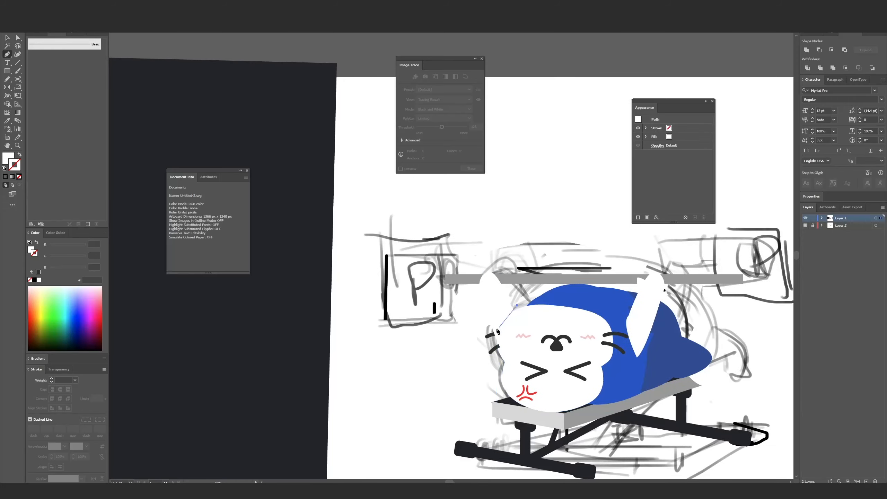
pyautogui.moveTo(524, 315); pyautogui.dragTo(219, 322)
pyautogui.scroll(-2, 572, 260)
pyautogui.moveTo(596, 261); pyautogui.dragTo(618, 263)
pyautogui.click(831, 49)
pyautogui.scroll(2, 456, 314)
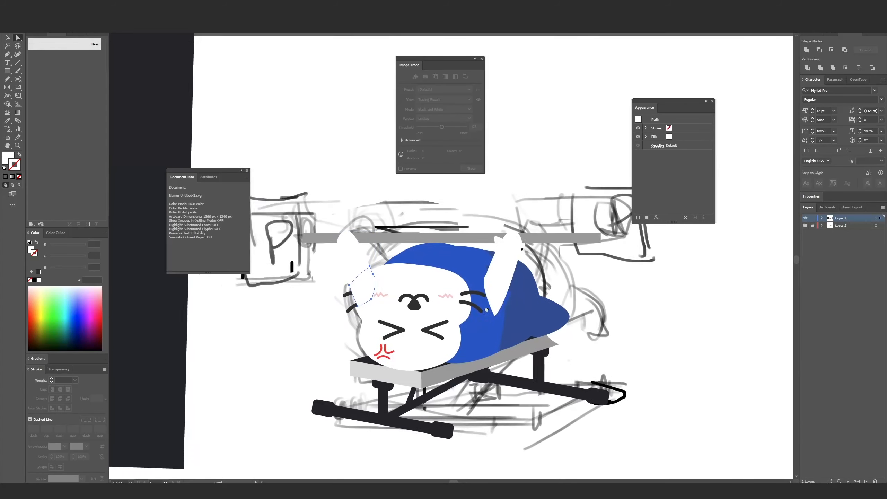
# Try filling the shoulder shape with the bar's grey and send it behind the head
pyautogui.moveTo(456, 303); pyautogui.dragTo(471, 314)
pyautogui.press('i')
pyautogui.click(426, 244)
pyautogui.hotkey('ctrl', 'shift', '[')
pyautogui.click(382, 233)
pyautogui.click(509, 249)
pyautogui.scroll(1, 510, 258)
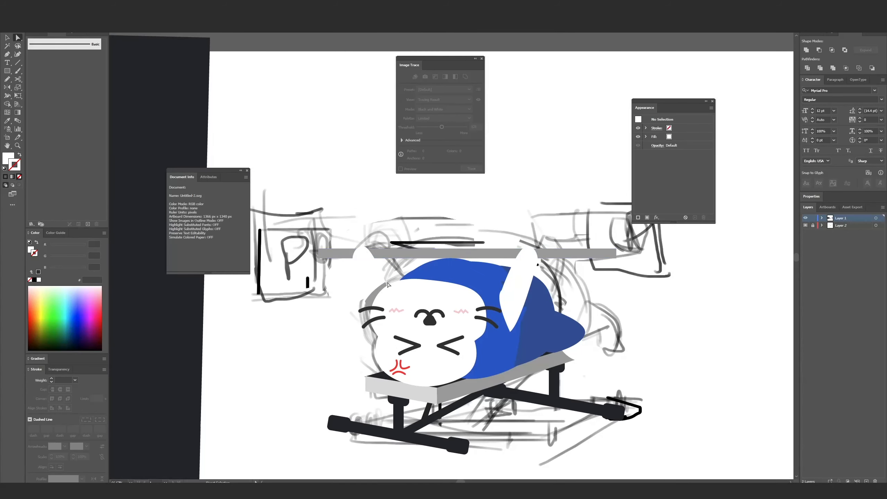
# Adjust the fill and outline of the shoulder shape beside the head and delete the unneeded part
pyautogui.doubleClick(8, 158)
pyautogui.click(519, 192)
pyautogui.moveTo(386, 299); pyautogui.dragTo(361, 303)
pyautogui.press('e')
pyautogui.click(351, 301)
pyautogui.press('a')
pyautogui.click(484, 337)
pyautogui.press('a')
pyautogui.press('Delete')
# Draw a sleeve behind the head below the copied arm and fill it with the shirt's blue
pyautogui.press('p')
pyautogui.click(365, 300)
pyautogui.click(389, 281)
pyautogui.hotkey('ctrl', 'shift', '[')
pyautogui.click(370, 309)
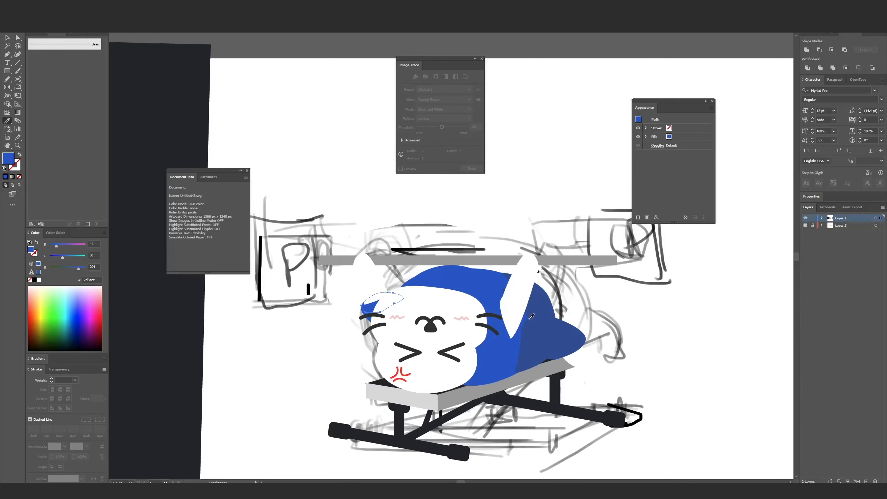
pyautogui.click(511, 338)
pyautogui.press('Delete')
# Move the illustration off the sketch onto the large dark rectangle and fill that rectangle with the pad's light grey
pyautogui.hotkey('ctrl', '-')
pyautogui.hotkey('ctrl', '-')
pyautogui.moveTo(488, 315); pyautogui.dragTo(290, 308)
pyautogui.click(198, 336)
pyautogui.press('i')
pyautogui.click(248, 356)
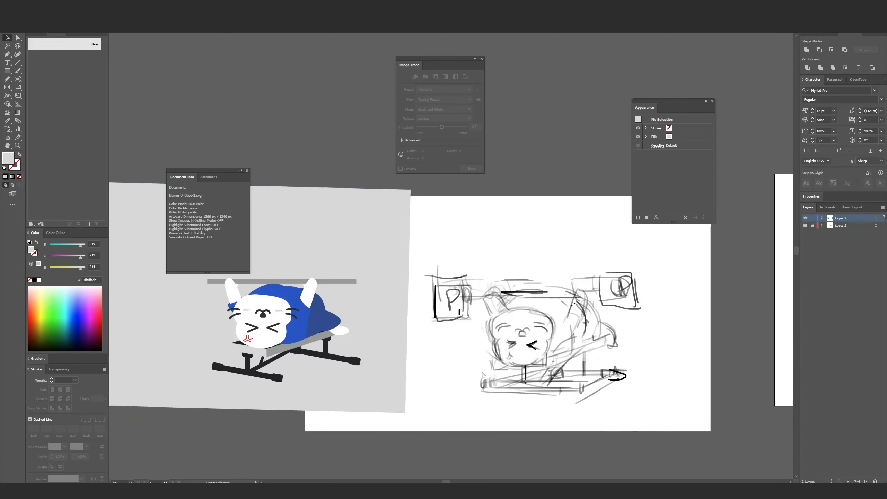
# Isolate the white foot at the rear of the body and reshape it by moving its anchor points
pyautogui.hotkey('ctrl', '=')
pyautogui.click(344, 364)
pyautogui.press('e')
pyautogui.press('a')
pyautogui.doubleClick(344, 347)
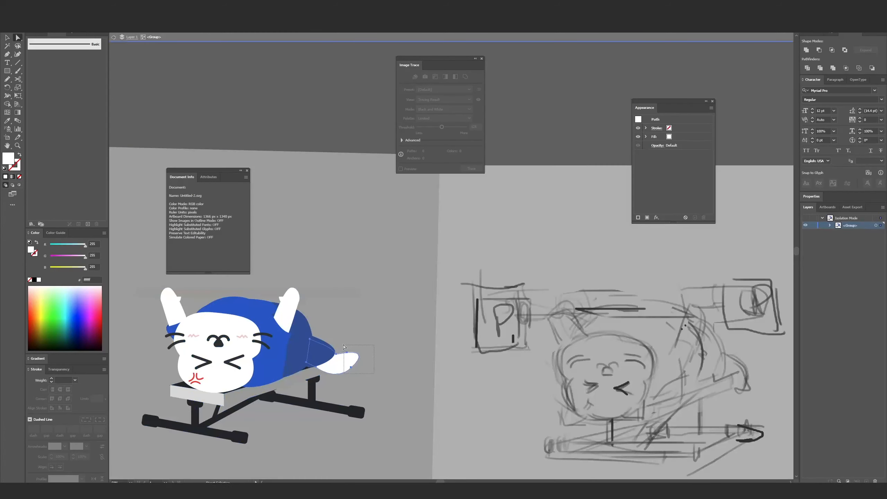
pyautogui.press('a')
pyautogui.doubleClick(360, 339)
pyautogui.click(351, 370)
pyautogui.moveTo(350, 369); pyautogui.dragTo(363, 350)
pyautogui.moveTo(359, 342); pyautogui.dragTo(363, 343)
pyautogui.click(369, 338)
pyautogui.moveTo(491, 365); pyautogui.dragTo(581, 372)
pyautogui.hotkey('ctrl', '-')
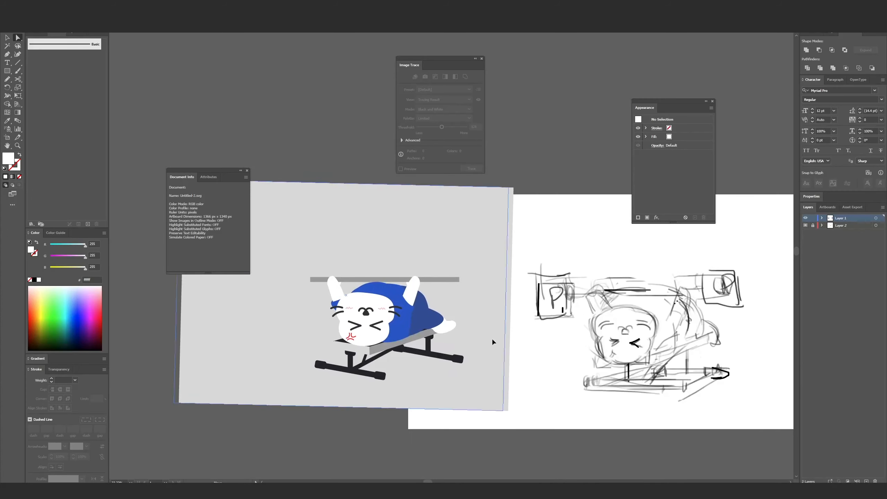
# Reposition the light grey background rectangle behind the cat
pyautogui.press('v')
pyautogui.click(492, 338)
pyautogui.moveTo(612, 300); pyautogui.dragTo(587, 325)
# Bring in the Pinterest logo and scale it onto the red disc at one end of the barbell
pyautogui.click(32, 4)
pyautogui.moveTo(57, 35)
pyautogui.click(171, 51)
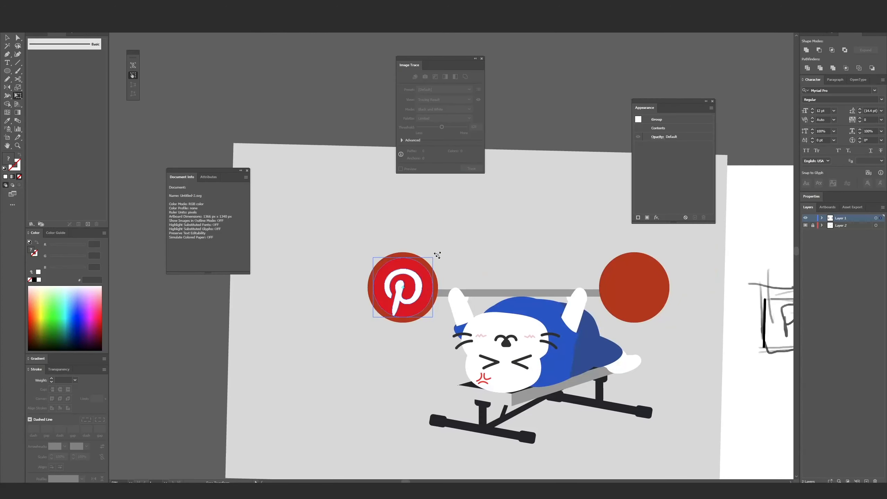
pyautogui.click(517, 349)
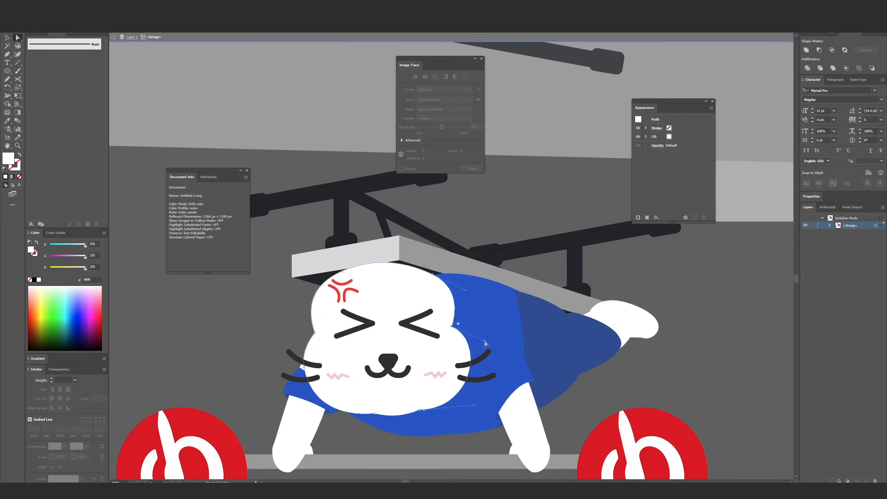
# Draw a small white tuft on the head and a white tail hanging below the bench of the copied illustration
pyautogui.press('p')
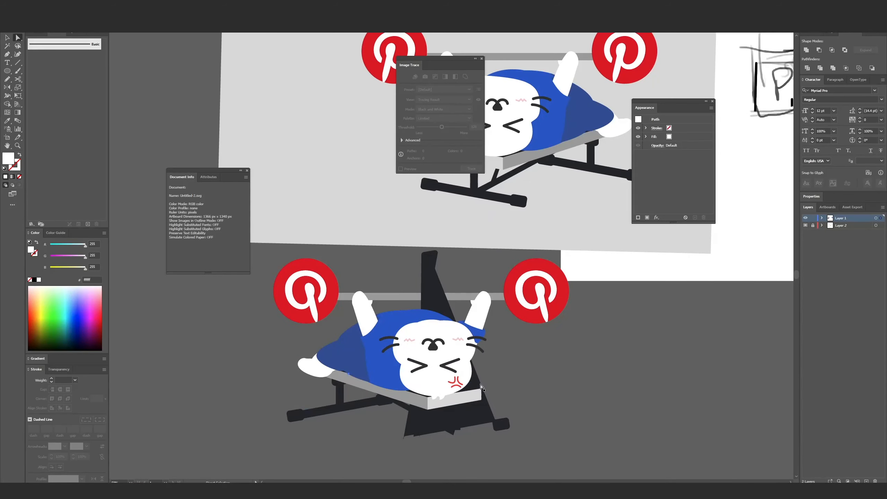
pyautogui.press('p')
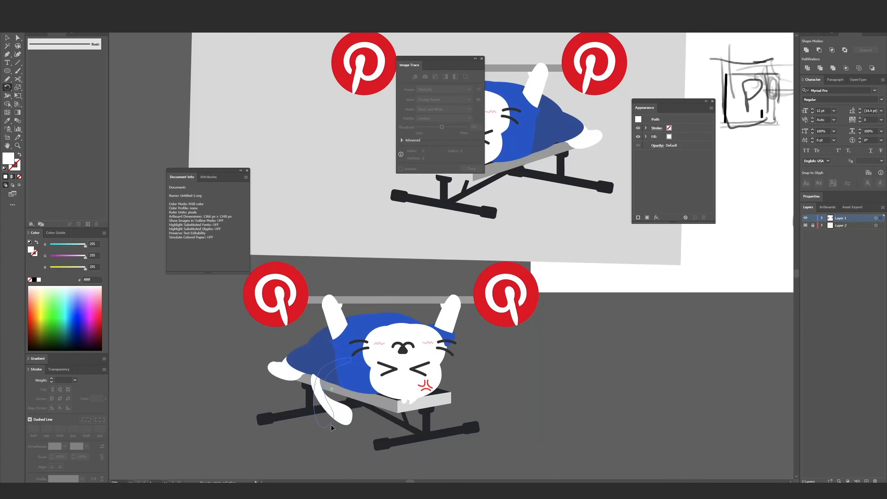
pyautogui.press('a')
pyautogui.click(319, 402)
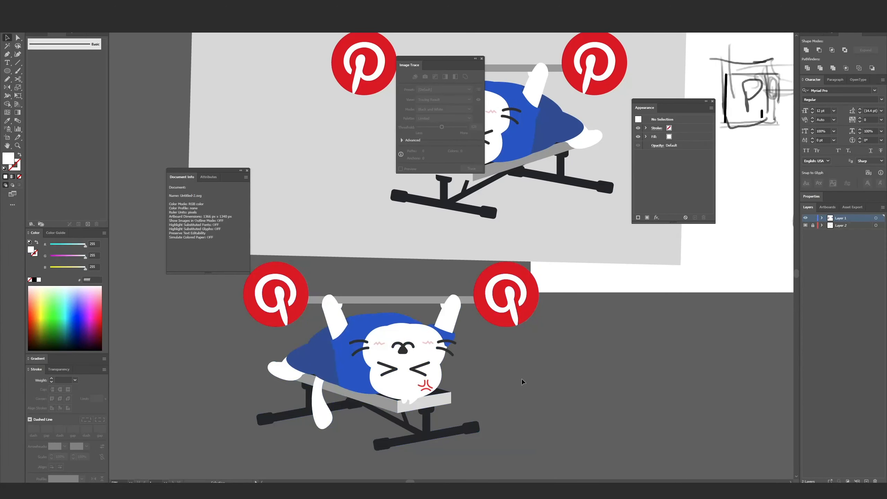
# Mirror the copied illustration horizontally
pyautogui.scroll(-2, 523, 382)
pyautogui.click(406, 364)
pyautogui.scroll(1, 454, 367)
pyautogui.click(546, 382)
pyautogui.doubleClick(408, 300)
pyautogui.scroll(3, 454, 280)
pyautogui.keyDown('shift'); pyautogui.click(425, 377); pyautogui.keyUp('shift')
pyautogui.keyDown('shift'); pyautogui.click(420, 395); pyautogui.keyUp('shift')
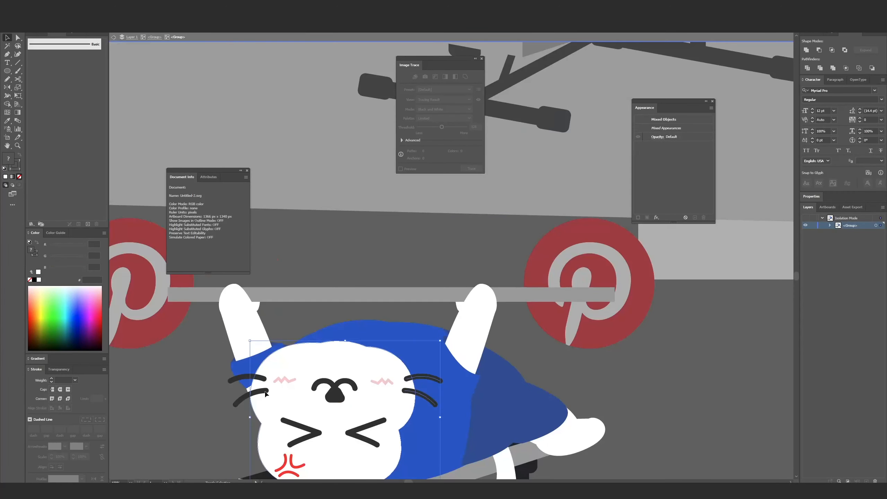
pyautogui.hotkey('ctrl', 'z')
pyautogui.hotkey('ctrl', 'z')
# Expand the fill and stroke of the whole copied illustration
pyautogui.scroll(-3, 509, 385)
pyautogui.click(464, 314)
pyautogui.click(176, 118)
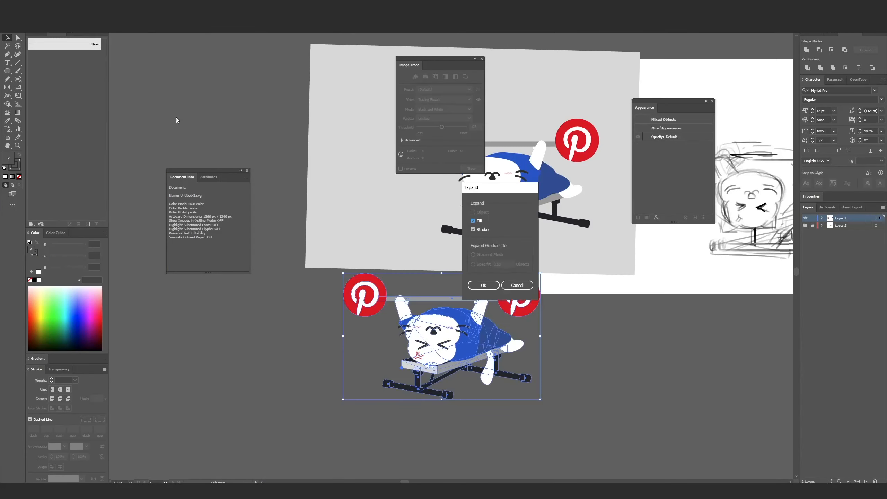
pyautogui.click(483, 285)
# Isolate the head group of the copied illustration and tilt it slightly
pyautogui.scroll(3, 376, 392)
pyautogui.doubleClick(376, 393)
pyautogui.doubleClick(378, 343)
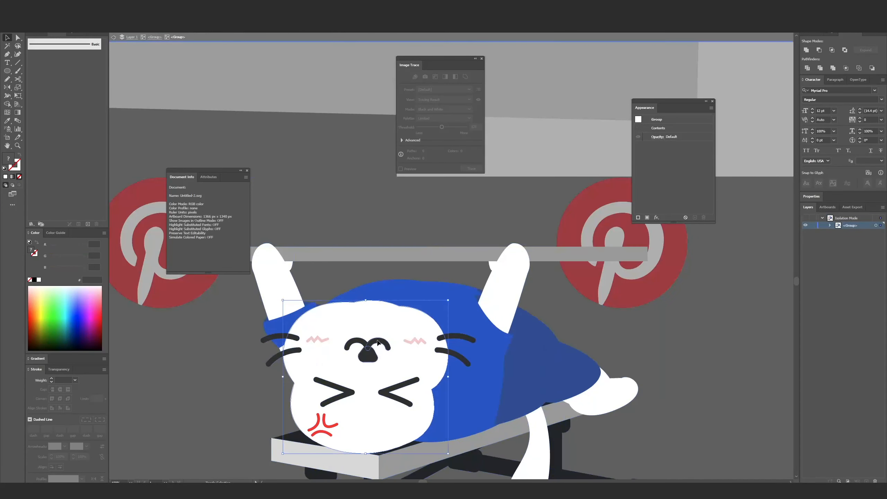
pyautogui.scroll(-2, 323, 421)
pyautogui.click(552, 350)
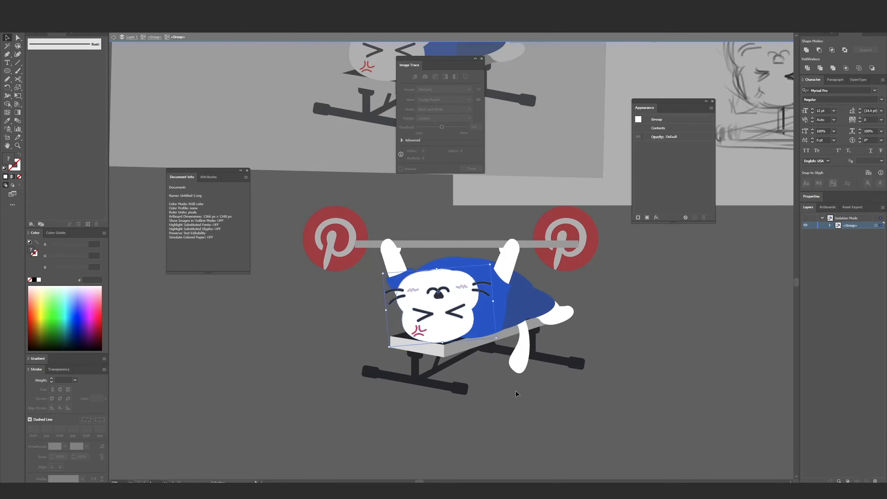
pyautogui.press('r')
pyautogui.press('a')
pyautogui.click(451, 385)
pyautogui.press('Escape')
pyautogui.press('v')
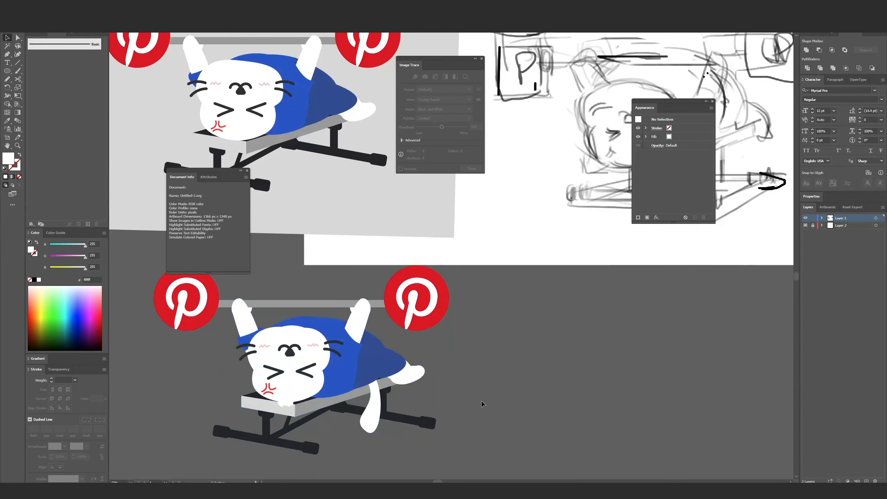
# Turn the copied illustration upside down and adjust the head group and its white tuft
pyautogui.moveTo(481, 404); pyautogui.dragTo(633, 346)
pyautogui.click(457, 356)
pyautogui.press('r')
pyautogui.moveTo(457, 357); pyautogui.dragTo(441, 308)
pyautogui.press('a')
pyautogui.click(466, 289)
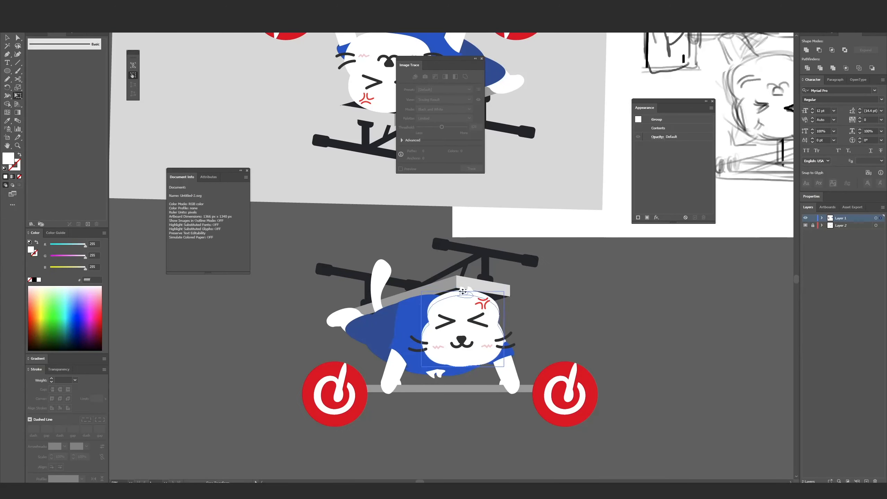
pyautogui.press('v')
# Rotate the whole copied illustration back upright
pyautogui.moveTo(651, 450); pyautogui.dragTo(290, 349)
pyautogui.press('r')
pyautogui.moveTo(450, 413); pyautogui.dragTo(451, 265)
pyautogui.scroll(-2, 651, 350)
# Select the finished illustration copy and transfer it from the working canvas into a new 1366 x 768 px document
pyautogui.moveTo(502, 424); pyautogui.dragTo(307, 309)
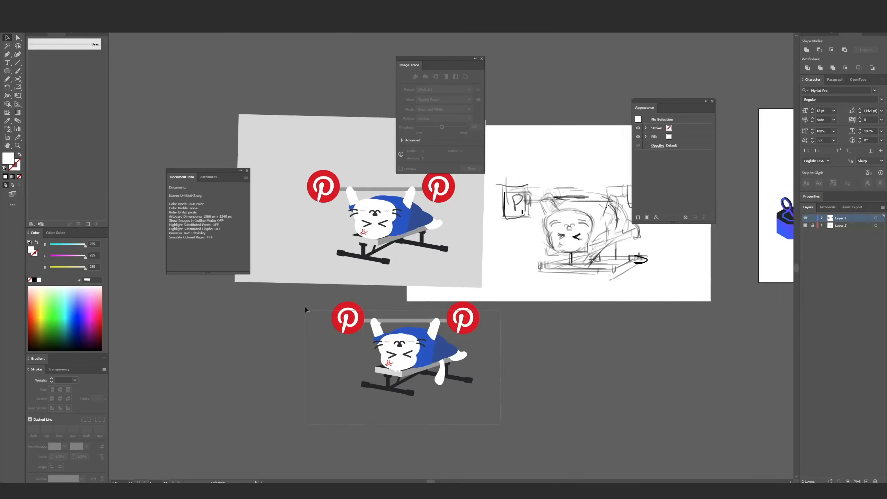
pyautogui.moveTo(406, 344); pyautogui.dragTo(561, 59)
pyautogui.moveTo(286, 389); pyautogui.dragTo(464, 252)
pyautogui.press('Delete')
pyautogui.hotkey('ctrl', 'n')
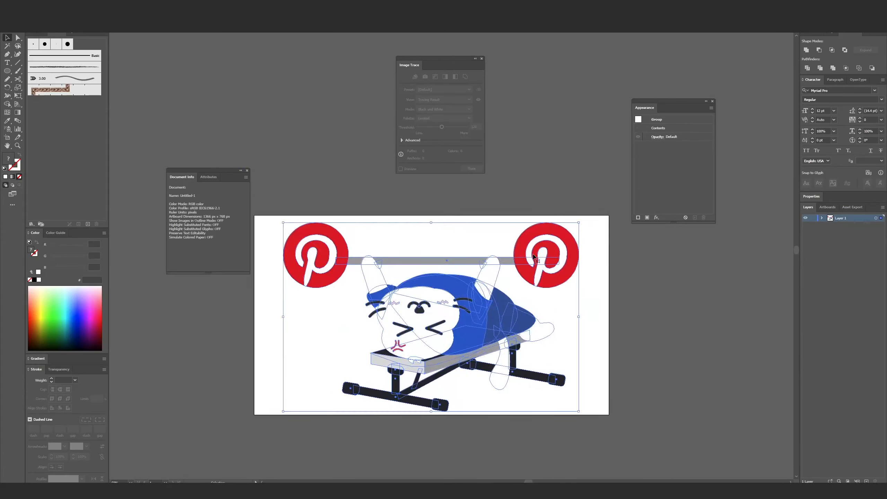
# Draw a dark rectangle larger than the artboard and move it just above the illustration
pyautogui.press('a')
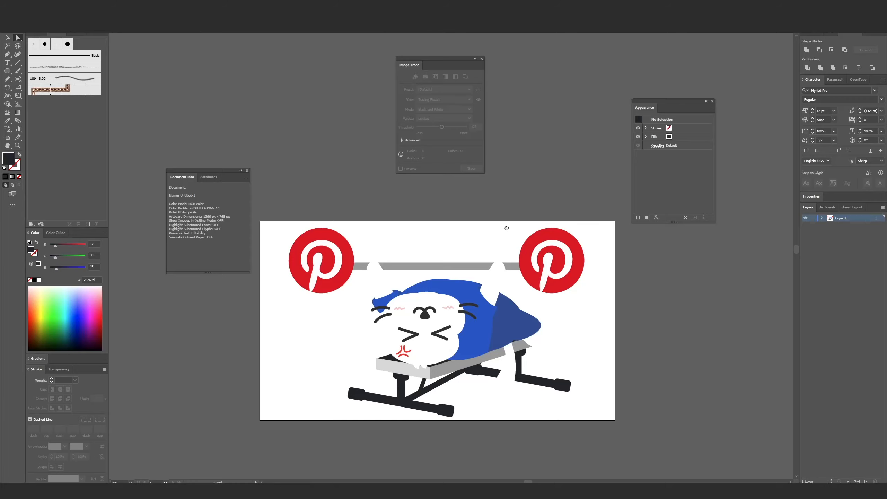
pyautogui.moveTo(506, 228); pyautogui.dragTo(597, 231)
pyautogui.press('m')
pyautogui.moveTo(710, 402); pyautogui.dragTo(307, 168)
pyautogui.press('a')
pyautogui.moveTo(454, 314); pyautogui.dragTo(378, 127)
pyautogui.moveTo(594, 315); pyautogui.dragTo(601, 247)
# Select the dark bench frame parts and apply the fill color of the cat's nose to them
pyautogui.click(646, 279)
pyautogui.click(89, 5)
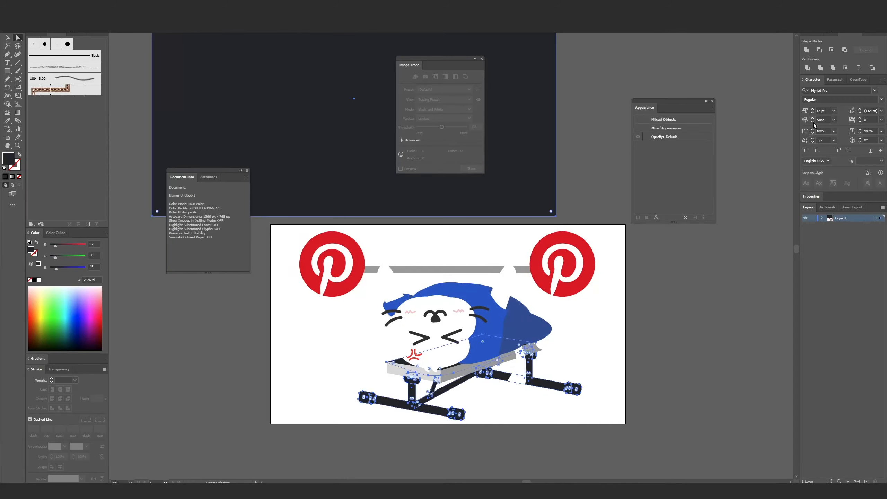
pyautogui.press('i')
pyautogui.click(436, 319)
# Place the dark rectangle over the artboard, send it behind the illustration and deselect everything
pyautogui.press('v')
pyautogui.moveTo(537, 174); pyautogui.dragTo(610, 406)
pyautogui.hotkey('ctrl', 'shift', '[')
pyautogui.hotkey('ctrl', 'shift', 'a')
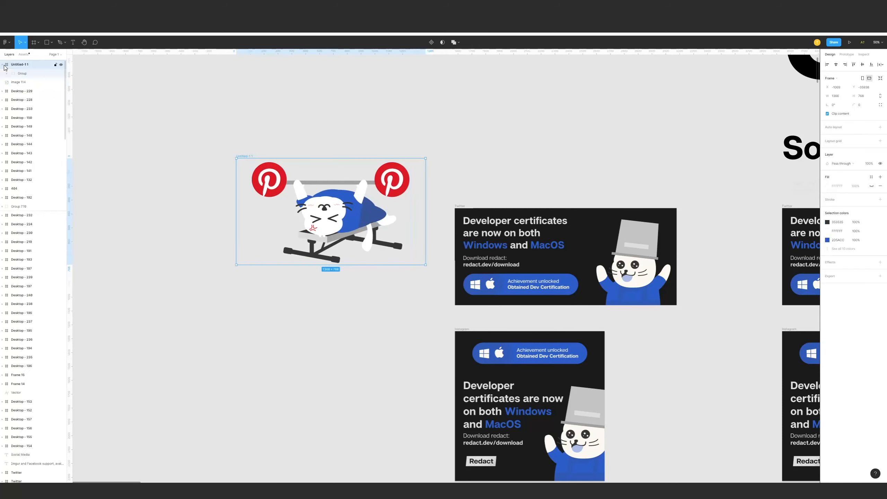
# Switch to Figma and move the imported bench-press illustration into the "Developer certificates" Twitter banner
pyautogui.moveTo(265, 159); pyautogui.dragTo(548, 183)
pyautogui.scroll(3, 662, 178)
pyautogui.moveTo(668, 180); pyautogui.dragTo(555, 253)
pyautogui.moveTo(472, 314); pyautogui.dragTo(529, 303)
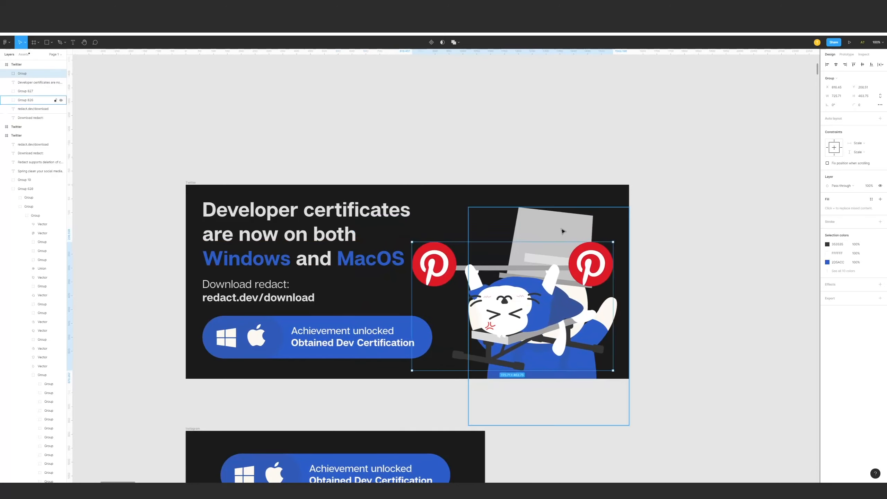
# Delete the top-hat cat from the Twitter banner and position the bench-press illustration in its place
pyautogui.click(562, 232)
pyautogui.press('Delete')
pyautogui.hscroll(-2, 562, 232)
pyautogui.moveTo(587, 284); pyautogui.dragTo(587, 279)
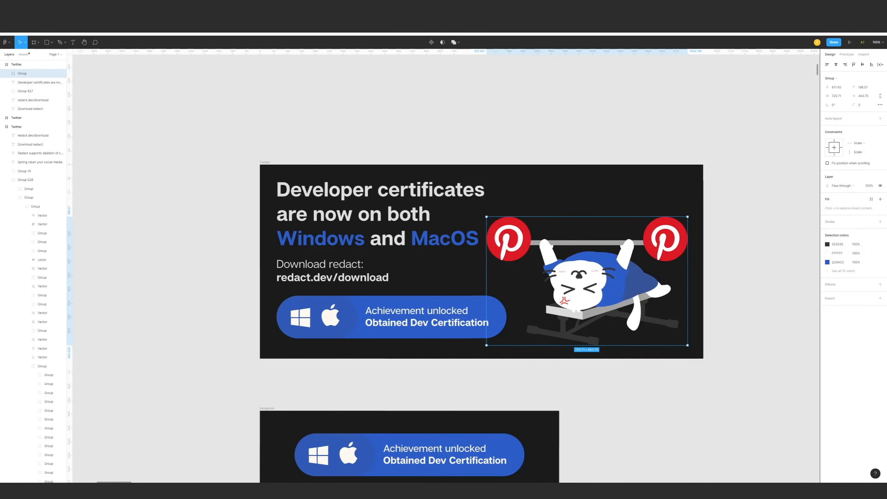
pyautogui.click(379, 121)
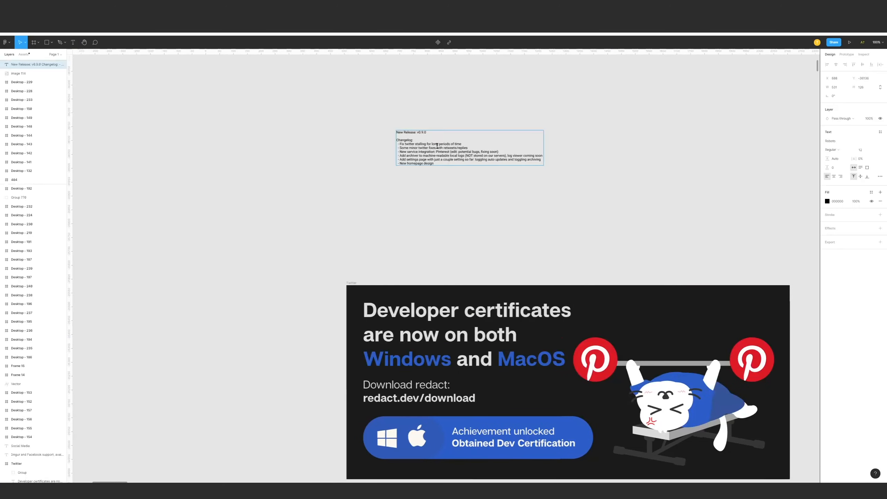
# Enlarge the changelog note above the banner and copy its Pinterest service integration line
pyautogui.moveTo(542, 135); pyautogui.dragTo(279, 295)
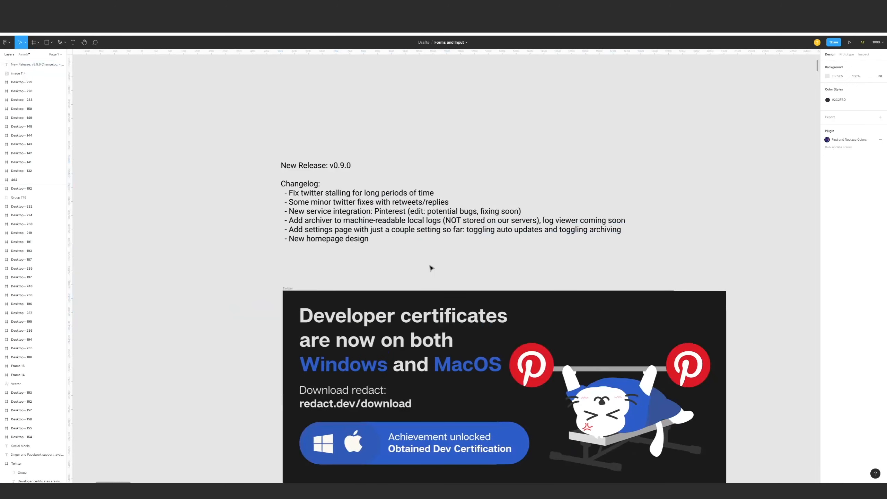
pyautogui.moveTo(432, 268); pyautogui.dragTo(424, 273)
pyautogui.doubleClick(287, 215)
pyautogui.moveTo(282, 215); pyautogui.dragTo(515, 216)
pyautogui.hotkey('ctrl', 'c')
# Replace the banner headline with the copied line "New service integration: Pinterest (edit: potential bugs, fixing soon)"
pyautogui.click(505, 268)
pyautogui.moveTo(501, 261); pyautogui.dragTo(520, 235)
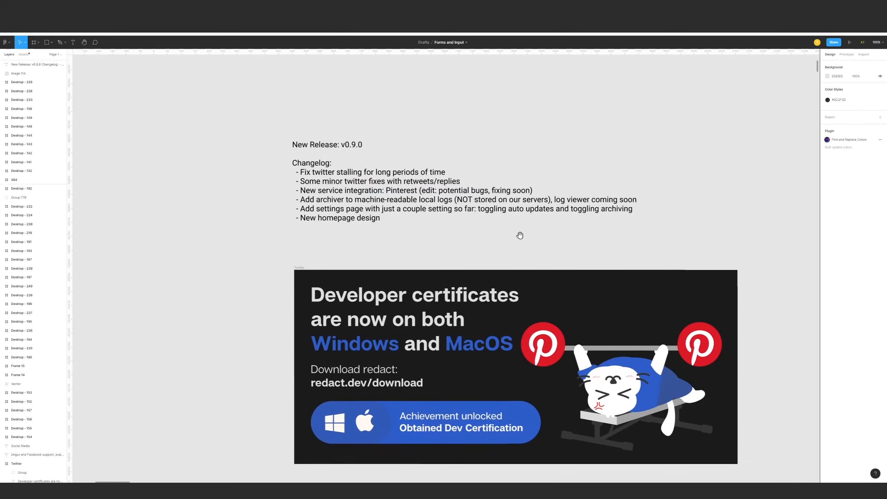
pyautogui.doubleClick(464, 295)
pyautogui.hotkey('ctrl', 'a')
pyautogui.hotkey('ctrl', 'v')
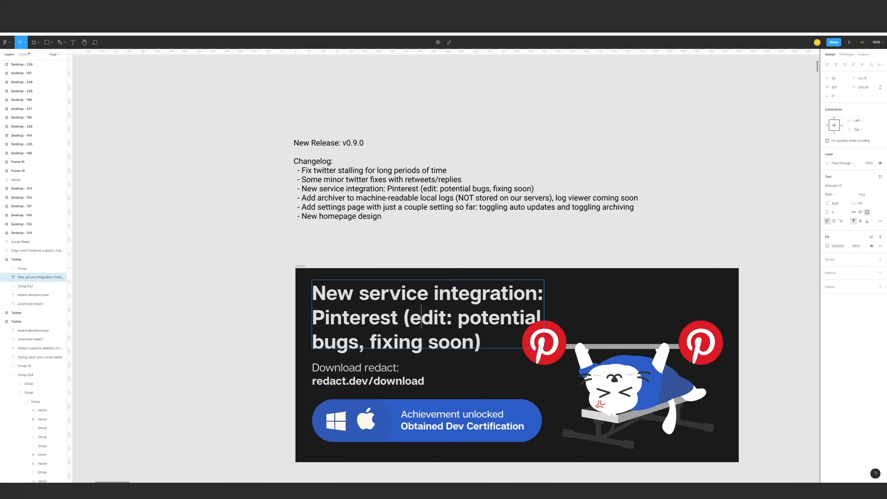
# Reword the banner headline to "Soft Deployement Pinterest (fixing soon)" and color the word Pinterest red
pyautogui.moveTo(543, 294); pyautogui.dragTo(291, 293)
pyautogui.write('FSoft Deployement')
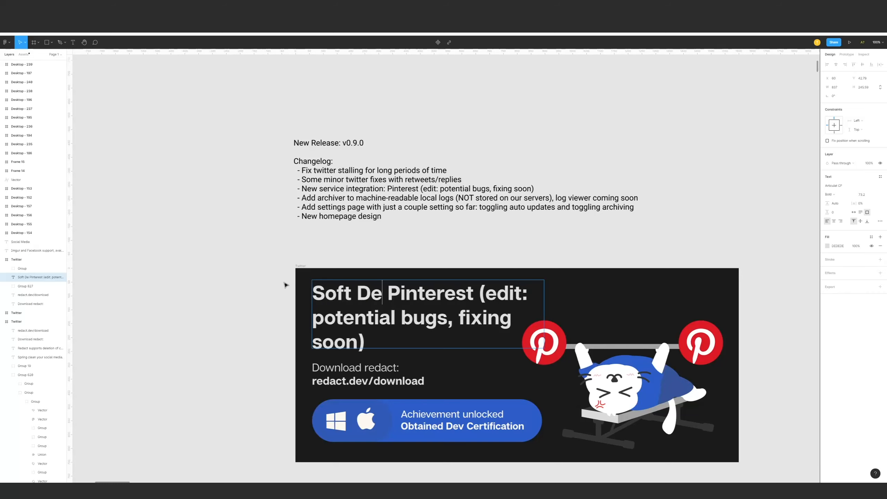
pyautogui.moveTo(541, 317); pyautogui.dragTo(404, 317)
pyautogui.press('BackSpace')
pyautogui.click(455, 316)
pyautogui.hotkey('ctrl', 'BackSpace')
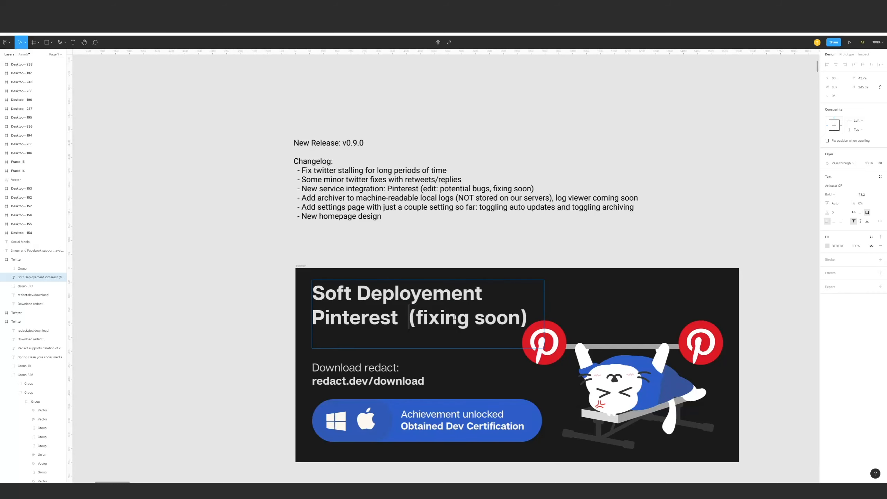
pyautogui.press('Escape')
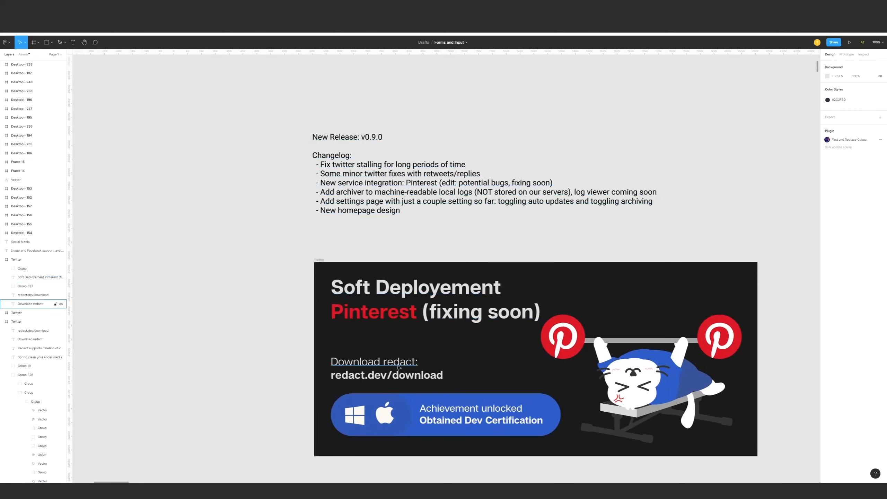
# Clear the achievement badge from the banner and add a "New Release: v0.9.0" line under the headline from a copy of the download text
pyautogui.click(401, 202)
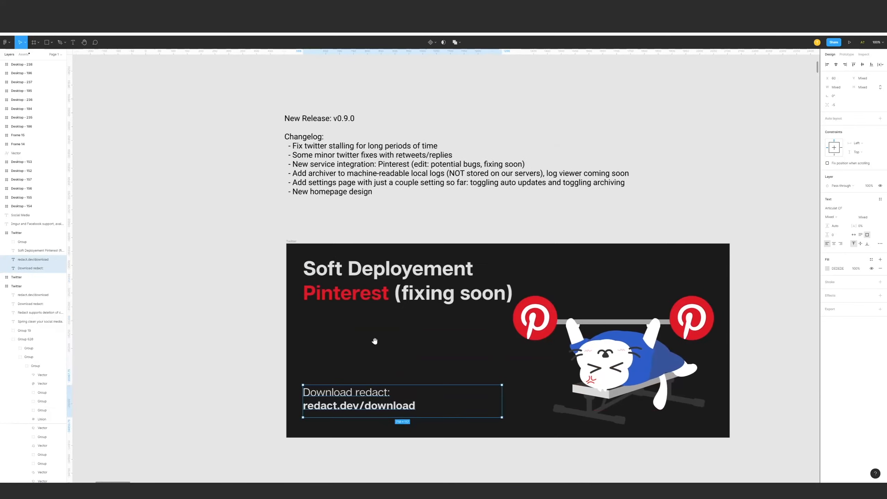
pyautogui.moveTo(318, 146)
pyautogui.mouseDown()
pyautogui.moveTo(355, 326)
pyautogui.moveTo(321, 157)
pyautogui.mouseUp()
pyautogui.moveTo(321, 158); pyautogui.dragTo(407, 101)
pyautogui.click(356, 391)
pyautogui.moveTo(363, 318); pyautogui.dragTo(386, 234)
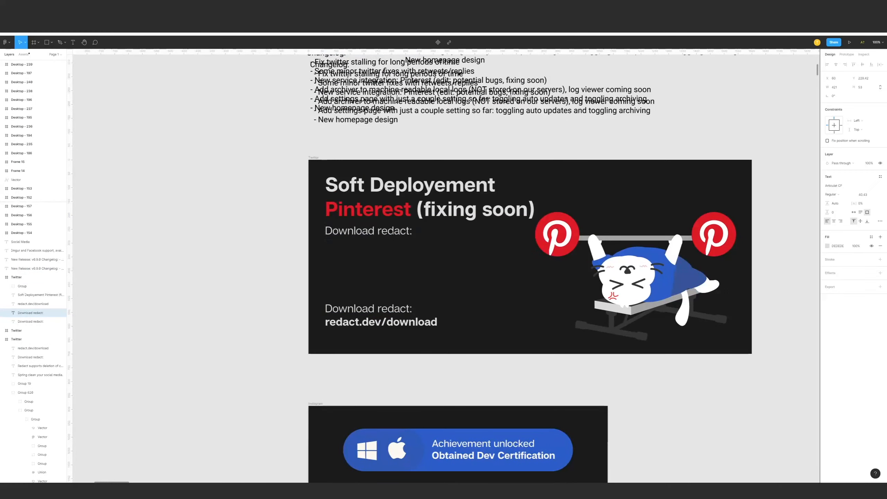
# Try copying the changelog bullet items into a text box in the banner
pyautogui.moveTo(342, 193); pyautogui.dragTo(256, 148)
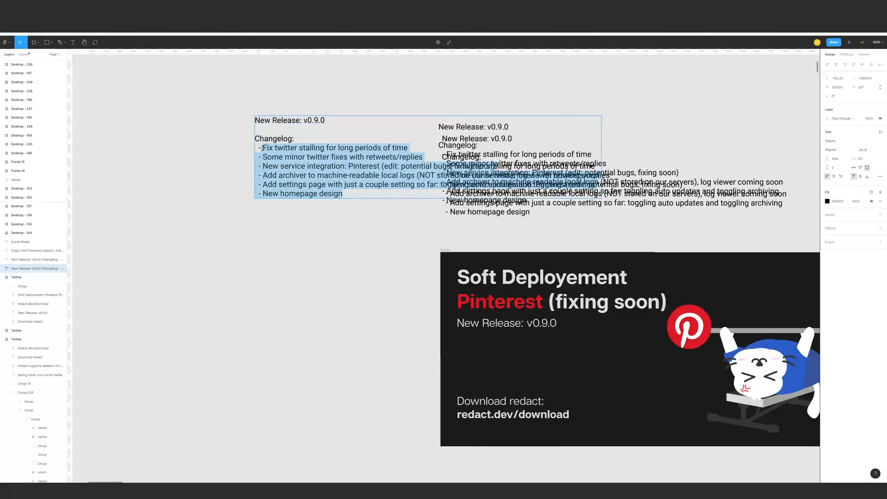
pyautogui.hotkey('ctrl', 'c')
pyautogui.moveTo(555, 372); pyautogui.dragTo(415, 221)
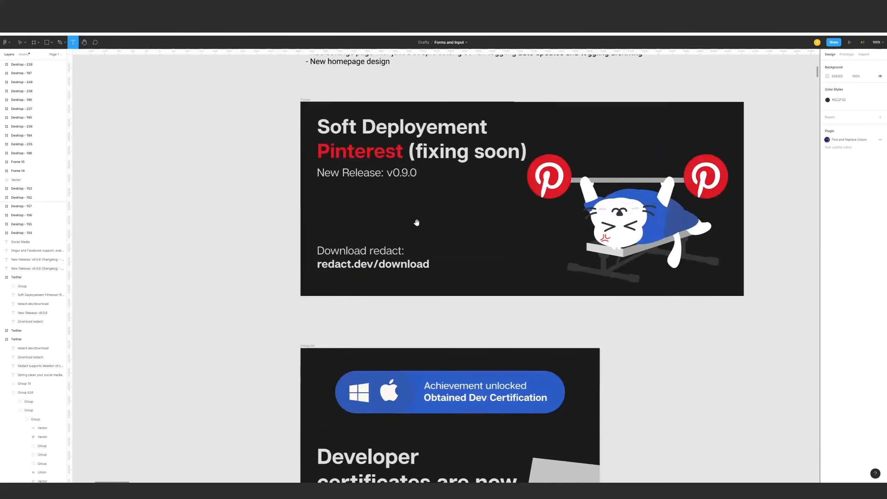
pyautogui.doubleClick(398, 217)
pyautogui.moveTo(398, 180); pyautogui.dragTo(348, 258)
pyautogui.hotkey('ctrl', 'v')
pyautogui.hotkey('ctrl', 'a')
pyautogui.press('BackSpace')
pyautogui.press('Escape')
# Try fitting the changelog bullets into a wide text box under the release line at a smaller font size
pyautogui.moveTo(465, 266); pyautogui.dragTo(768, 346)
pyautogui.moveTo(524, 279); pyautogui.dragTo(531, 253)
pyautogui.click(863, 195)
pyautogui.hotkey('shift', 'Down')
pyautogui.press('Down')
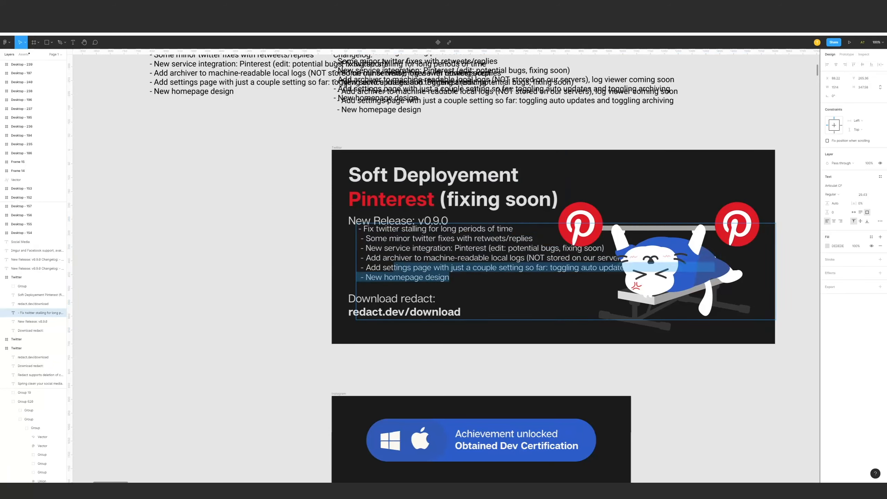
# Try trimming the bullet list and repositioning it between the release line and the download text
pyautogui.moveTo(394, 267); pyautogui.dragTo(360, 258)
pyautogui.click(451, 279)
pyautogui.click(364, 230)
pyautogui.moveTo(450, 279); pyautogui.dragTo(405, 269)
pyautogui.click(359, 267)
pyautogui.press('BackSpace')
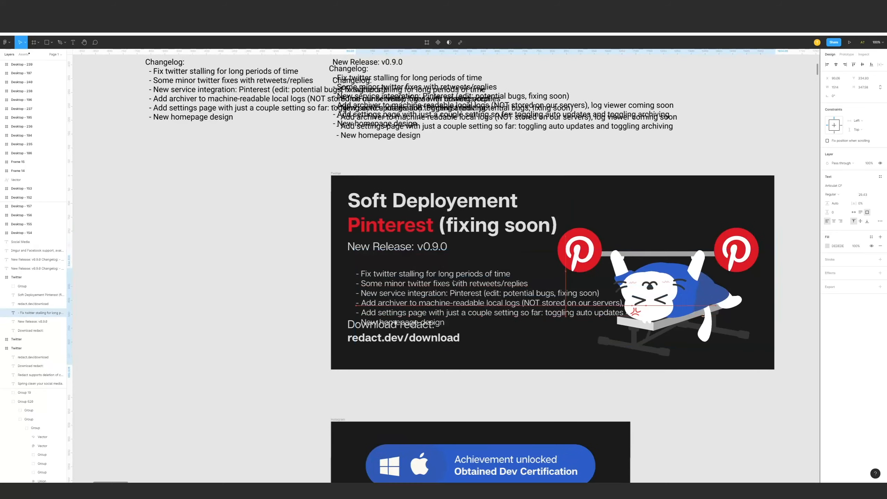
pyautogui.press('Delete')
pyautogui.doubleClick(450, 265)
pyautogui.moveTo(319, 276); pyautogui.dragTo(356, 296)
# Remove the bullet list and reword the release text to a bold "New Release v0.9.0" followed by "full changelogs in the description"
pyautogui.doubleClick(433, 284)
pyautogui.hotkey('ctrl', 'v')
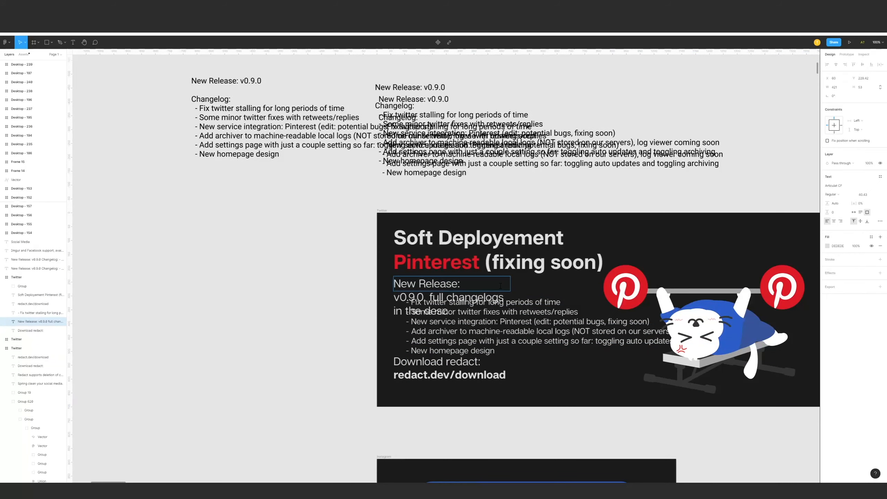
pyautogui.hotkey('ctrl', 'z')
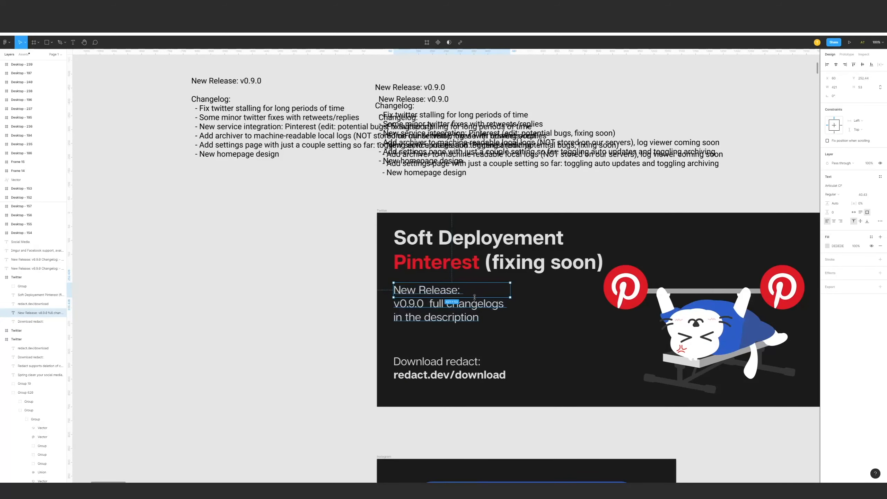
pyautogui.press('BackSpace')
pyautogui.press('BackSpace')
pyautogui.press('BackSpace')
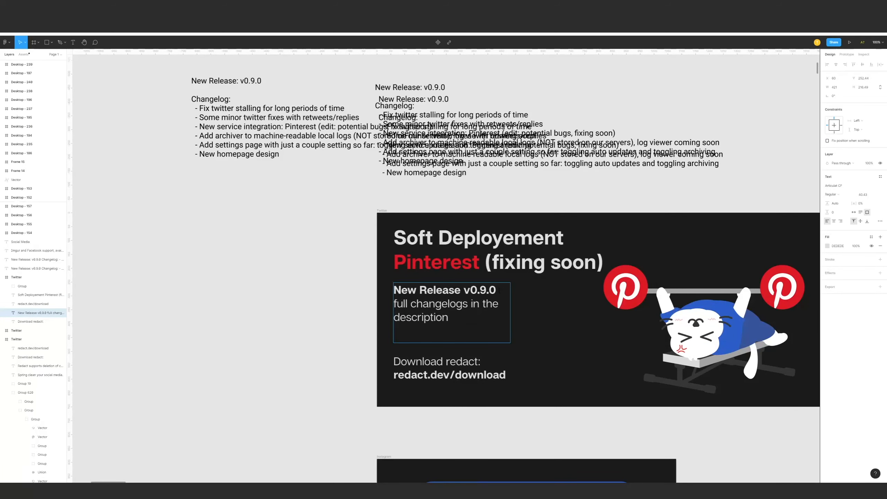
# Widen the release text box and change its second sentence to "Check out full changelogs in the description"
pyautogui.moveTo(510, 302); pyautogui.dragTo(598, 303)
pyautogui.click(558, 335)
pyautogui.moveTo(544, 350); pyautogui.dragTo(513, 336)
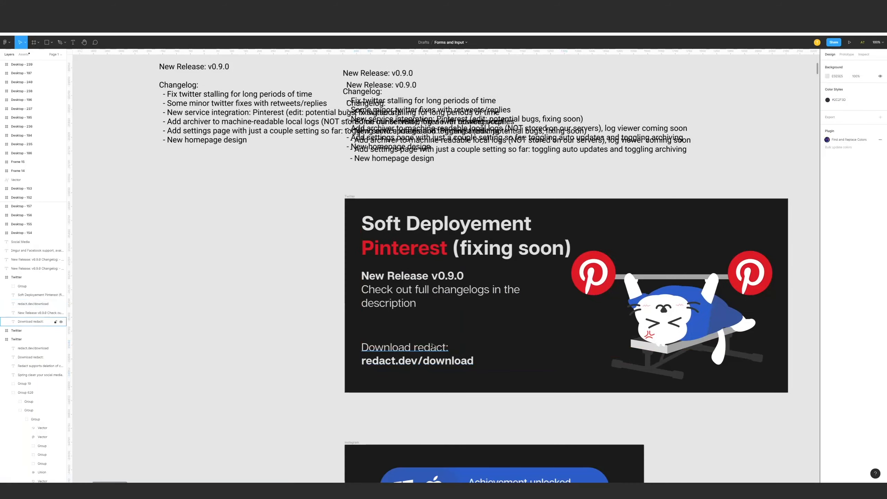
# Reposition the bench-press illustration in the Twitter banner and place it behind the text layers
pyautogui.scroll(-2, 409, 283)
pyautogui.click(409, 283)
pyautogui.click(603, 302)
pyautogui.click(571, 293)
pyautogui.moveTo(590, 267); pyautogui.dragTo(607, 256)
pyautogui.moveTo(572, 287); pyautogui.dragTo(561, 287)
pyautogui.hotkey('ctrl', 'x')
pyautogui.hotkey('ctrl', 'v')
pyautogui.hotkey('ctrl', 'shift', '[')
# Check the headline in the Ginger grammar checker and correct its wording to "Soft Deployment"
pyautogui.click(473, 260)
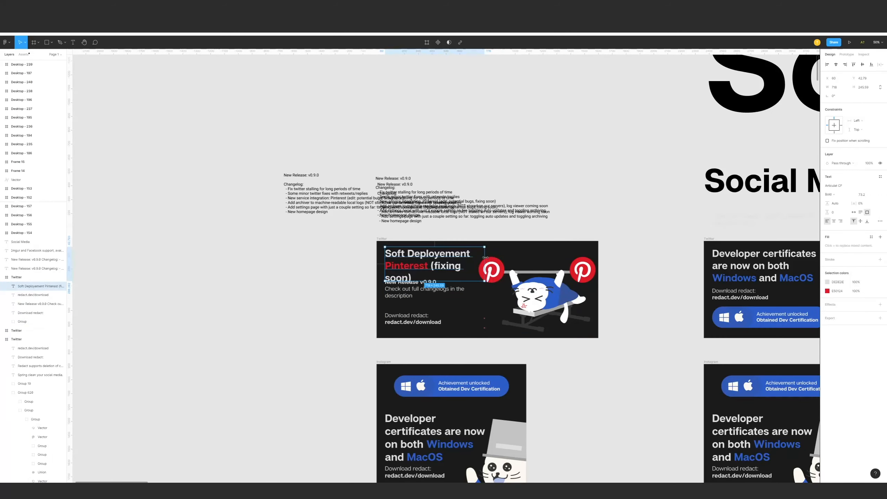
pyautogui.hotkey('ctrl', 'a')
pyautogui.hotkey('ctrl', 'c')
pyautogui.click(845, 20)
pyautogui.hotkey('ctrl', 'v')
# Check the release text in the grammar checker and correct it to "Check out the full changelog in the description"
pyautogui.doubleClick(440, 289)
pyautogui.hotkey('ctrl', 'a')
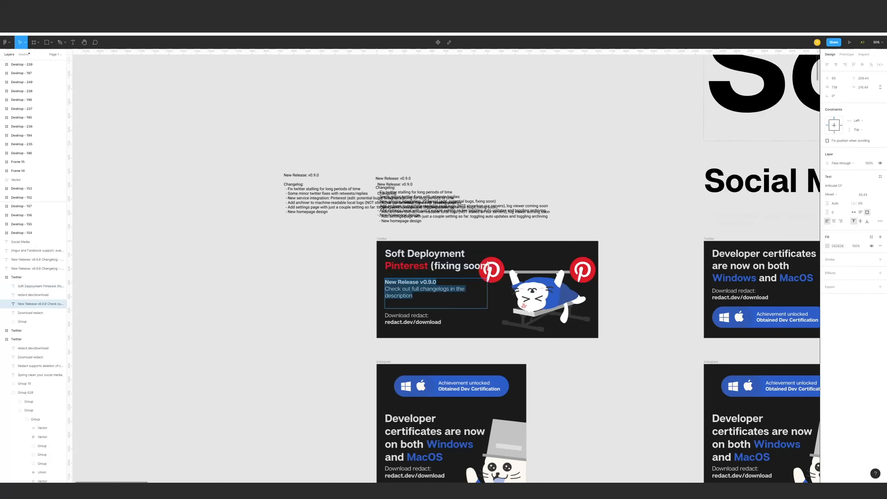
pyautogui.click(845, 20)
pyautogui.hotkey('ctrl', 'v')
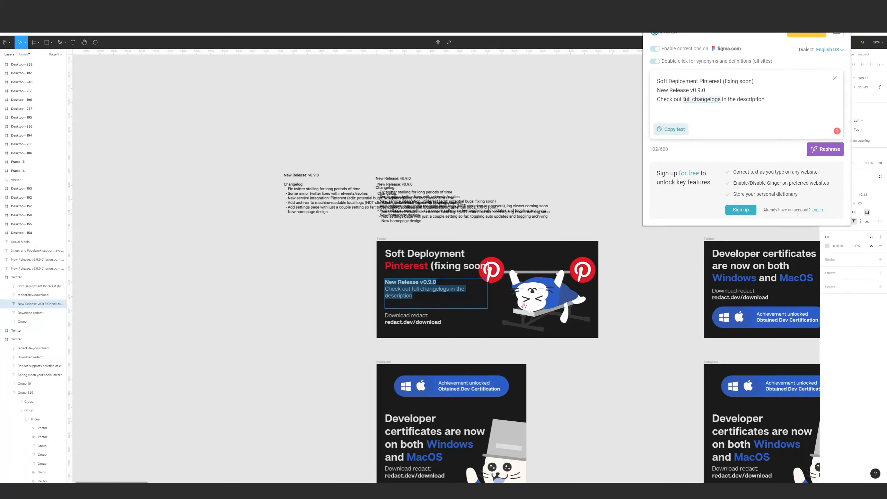
pyautogui.click(408, 288)
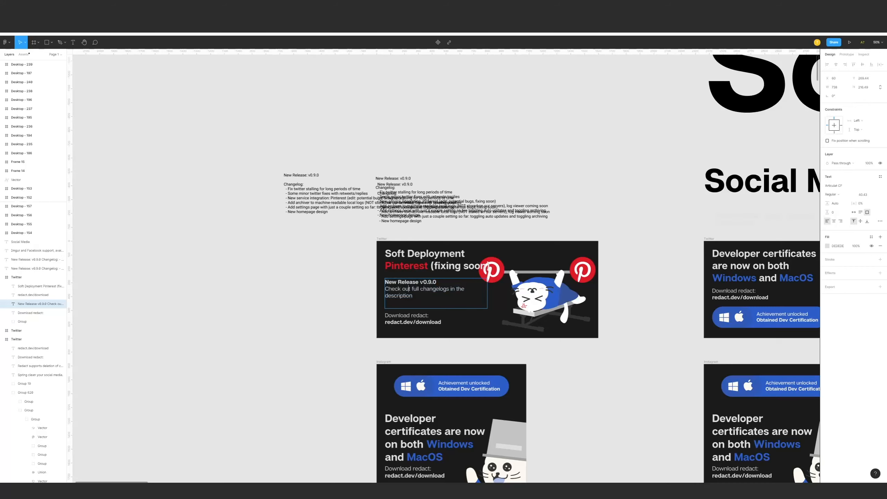
# Shift the bench-press illustration toward the right edge of the Twitter banner
pyautogui.moveTo(529, 297); pyautogui.dragTo(540, 296)
pyautogui.click(646, 300)
pyautogui.moveTo(709, 323)
pyautogui.mouseDown()
pyautogui.moveTo(545, 314)
pyautogui.moveTo(673, 312)
pyautogui.mouseUp()
pyautogui.press('l')
pyautogui.moveTo(457, 297); pyautogui.dragTo(548, 330)
pyautogui.press('Delete')
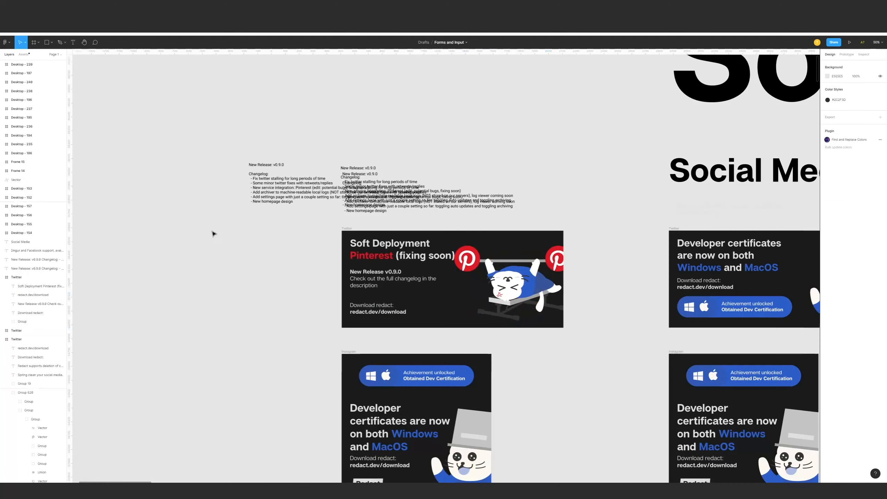
# Draw a flat ellipse beneath the cat's bench as a ground shadow
pyautogui.press('o')
pyautogui.moveTo(422, 274)
pyautogui.mouseDown()
pyautogui.moveTo(518, 303)
pyautogui.moveTo(506, 297)
pyautogui.mouseUp()
pyautogui.moveTo(497, 280); pyautogui.dragTo(546, 306)
# Reshape the ellipse's outline into an irregular shadow, fill it dark blue and send it behind the illustration
pyautogui.doubleClick(546, 305)
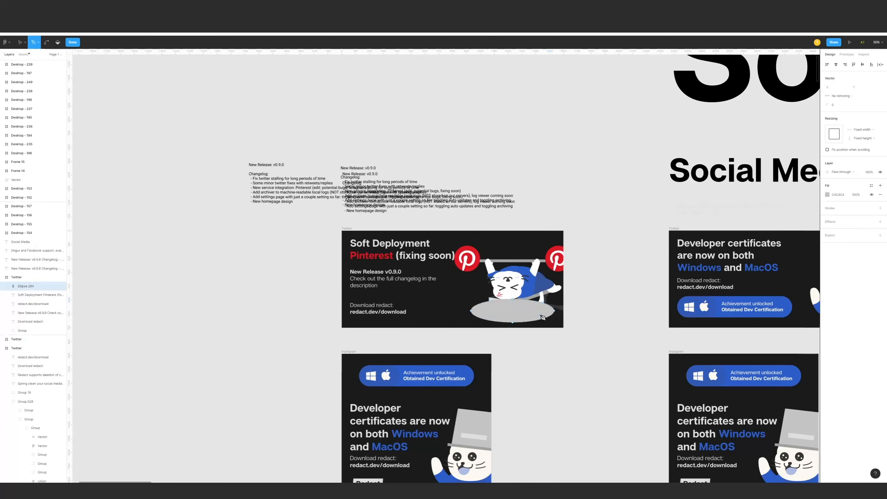
pyautogui.press('v')
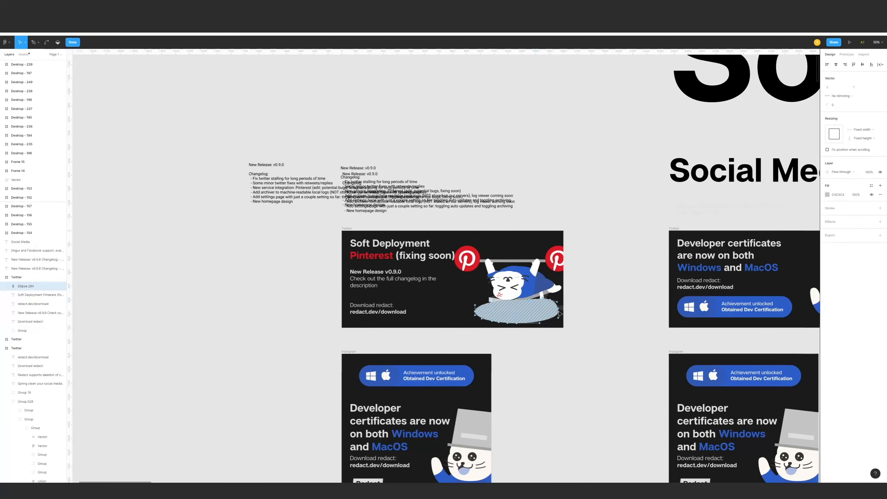
pyautogui.moveTo(558, 311); pyautogui.dragTo(551, 311)
pyautogui.moveTo(486, 321); pyautogui.dragTo(528, 316)
pyautogui.press('Escape')
pyautogui.hotkey('ctrl', 'shift', '[')
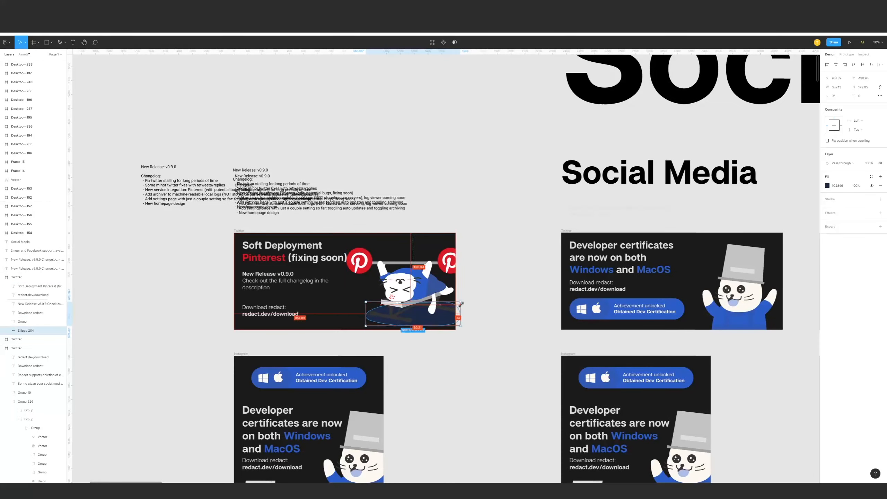
# Select the illustration with its shadow and fit both inside the right half of the Twitter banner
pyautogui.moveTo(596, 332); pyautogui.dragTo(499, 279)
pyautogui.moveTo(506, 285); pyautogui.dragTo(502, 284)
pyautogui.moveTo(562, 321); pyautogui.dragTo(551, 315)
pyautogui.click(570, 284)
pyautogui.moveTo(569, 284); pyautogui.dragTo(614, 262)
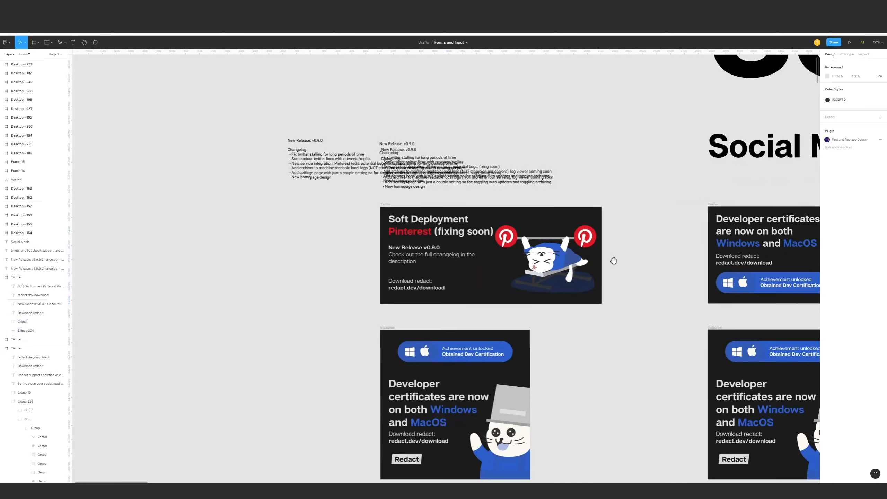
# Narrow the headline box and change its text to "Soft Deployment Pinterest Service (fixing soon)", with Service in the light headline color
pyautogui.click(468, 232)
pyautogui.moveTo(506, 229); pyautogui.dragTo(488, 230)
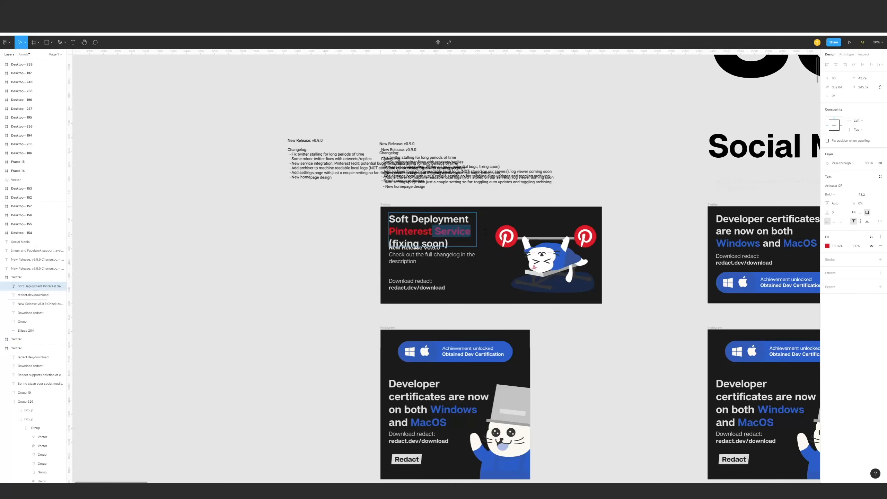
pyautogui.click(827, 246)
pyautogui.click(760, 330)
pyautogui.click(744, 231)
pyautogui.click(327, 281)
# Move the release text below the three-line headline, then group the two download lines and lower them
pyautogui.moveTo(431, 257); pyautogui.dragTo(455, 276)
pyautogui.click(416, 281)
pyautogui.keyDown('shift'); pyautogui.click(423, 288); pyautogui.keyUp('shift')
pyautogui.hotkey('ctrl', 'g')
pyautogui.moveTo(431, 263); pyautogui.dragTo(432, 264)
# Group the illustration with its shadow, then enlarge and reposition the group beside the banner text
pyautogui.click(546, 258)
pyautogui.moveTo(610, 331); pyautogui.dragTo(565, 279)
pyautogui.hotkey('ctrl', 'g')
pyautogui.moveTo(495, 225); pyautogui.dragTo(482, 216)
pyautogui.moveTo(557, 248); pyautogui.dragTo(558, 254)
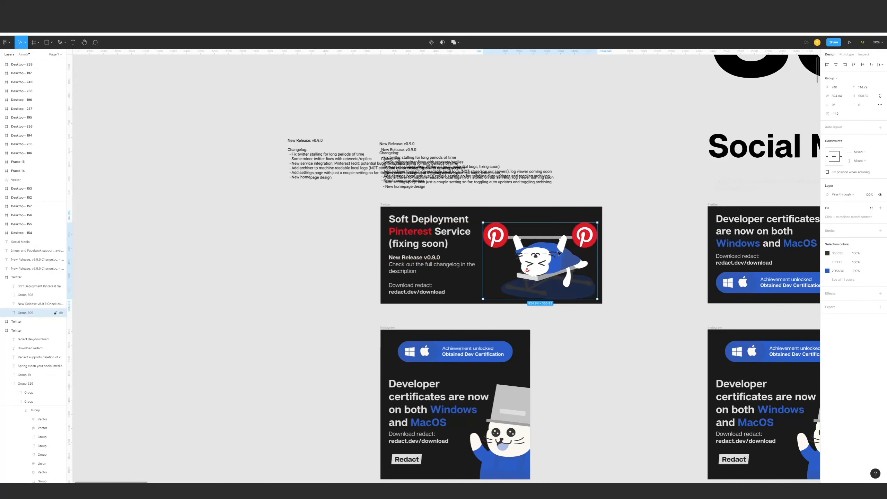
pyautogui.click(598, 307)
# Delete the achievement badge and the old "Developer certificates" text from the Instagram post
pyautogui.moveTo(597, 307); pyautogui.dragTo(647, 235)
pyautogui.click(503, 278)
pyautogui.press('Delete')
pyautogui.moveTo(495, 170); pyautogui.dragTo(495, 294)
pyautogui.hotkey('ctrl', 'z')
pyautogui.moveTo(408, 287); pyautogui.dragTo(487, 387)
pyautogui.press('Delete')
# Copy the Twitter banner's text into the Instagram post and bring the bench-press illustration there at a smaller size
pyautogui.moveTo(414, 139); pyautogui.dragTo(489, 221)
pyautogui.moveTo(489, 221); pyautogui.dragTo(489, 346)
pyautogui.click(609, 258)
pyautogui.moveTo(590, 185); pyautogui.dragTo(535, 364)
pyautogui.moveTo(472, 404); pyautogui.dragTo(492, 390)
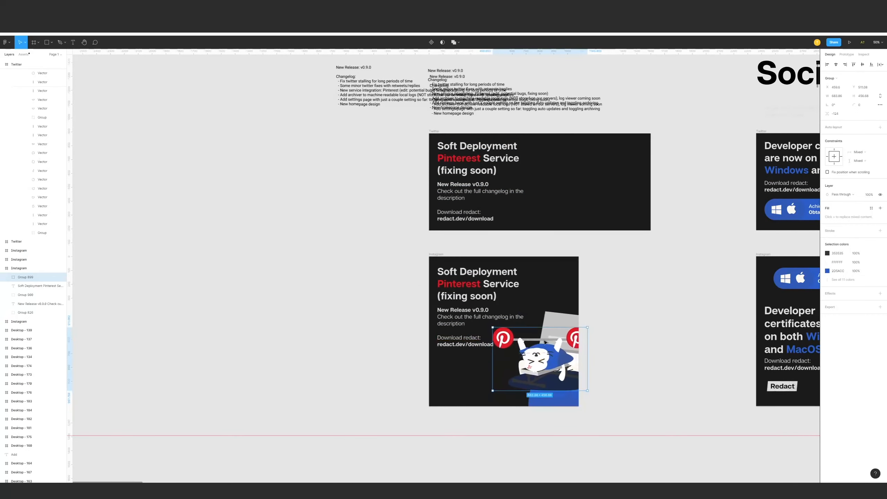
# Delete the top-hat cat from the Instagram post and move the bench-press illustration into the lower right corner
pyautogui.click(556, 321)
pyautogui.press('Delete')
pyautogui.moveTo(544, 360); pyautogui.dragTo(528, 370)
# Widen the Instagram headline so it wraps onto two lines and move the text below it up
pyautogui.click(446, 342)
pyautogui.click(450, 342)
pyautogui.moveTo(506, 319); pyautogui.dragTo(477, 299)
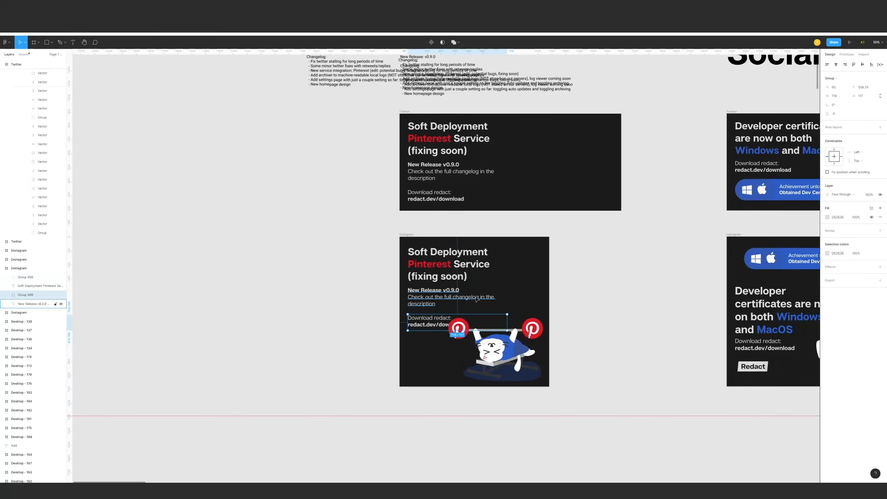
pyautogui.scroll(4, 443, 267)
pyautogui.click(445, 268)
pyautogui.moveTo(547, 260); pyautogui.dragTo(644, 260)
pyautogui.doubleClick(373, 286)
pyautogui.press('BackSpace')
pyautogui.moveTo(437, 325); pyautogui.dragTo(436, 302)
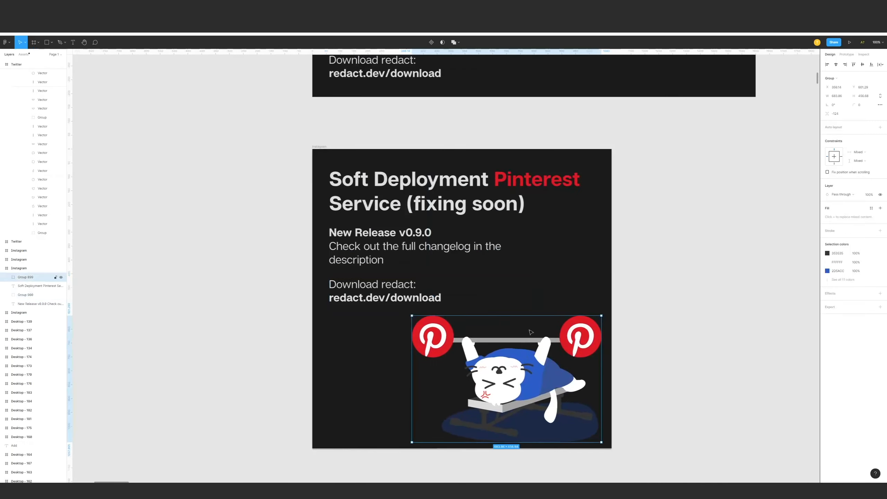
# Copy the Redact logo from an existing post into the Pinterest Instagram post
pyautogui.scroll(-4, 505, 313)
pyautogui.click(698, 351)
pyautogui.hotkey('ctrl', 'c')
pyautogui.scroll(4, 454, 314)
pyautogui.hotkey('ctrl', 'v')
# Copy the bench-press illustration to the Pinterest Twitter banner, place it beside the text and enlarge it
pyautogui.click(656, 280)
pyautogui.hotkey('ctrl', 'c')
pyautogui.hotkey('ctrl', 'v')
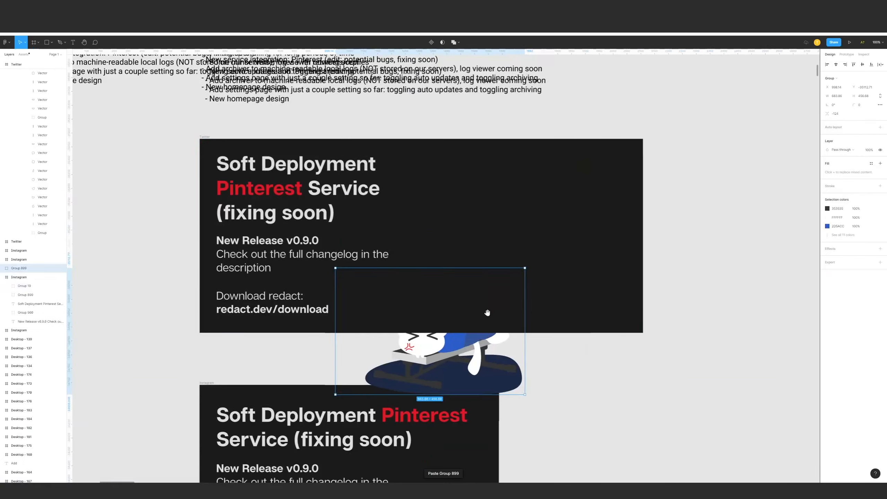
pyautogui.moveTo(440, 353); pyautogui.dragTo(525, 256)
pyautogui.moveTo(611, 299); pyautogui.dragTo(632, 314)
pyautogui.click(591, 412)
# Enlarge the Instagram post's illustration slightly toward its upper left and nudge the download text up
pyautogui.scroll(-4, 591, 413)
pyautogui.moveTo(591, 413); pyautogui.dragTo(572, 288)
pyautogui.moveTo(409, 405)
pyautogui.mouseDown()
pyautogui.moveTo(409, 382)
pyautogui.moveTo(409, 391)
pyautogui.mouseUp()
pyautogui.click(461, 381)
pyautogui.moveTo(427, 355); pyautogui.dragTo(421, 352)
pyautogui.click(556, 322)
pyautogui.moveTo(556, 322); pyautogui.dragTo(534, 357)
pyautogui.moveTo(405, 380); pyautogui.dragTo(405, 379)
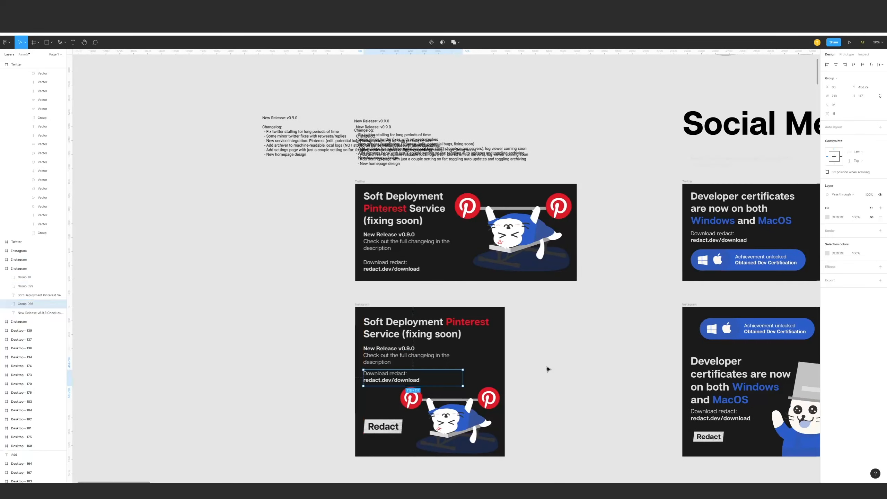
# Move the Redact logo down into the lower left corner of the Pinterest Instagram post
pyautogui.click(405, 355)
pyautogui.click(396, 440)
pyautogui.moveTo(388, 428); pyautogui.dragTo(388, 442)
# Place a copy of the Redact logo in the Twitter banner's lower right corner and remove the changelog notes above the banner
pyautogui.click(544, 412)
pyautogui.moveTo(544, 412); pyautogui.dragTo(546, 423)
pyautogui.moveTo(384, 450); pyautogui.dragTo(550, 278)
pyautogui.click(608, 280)
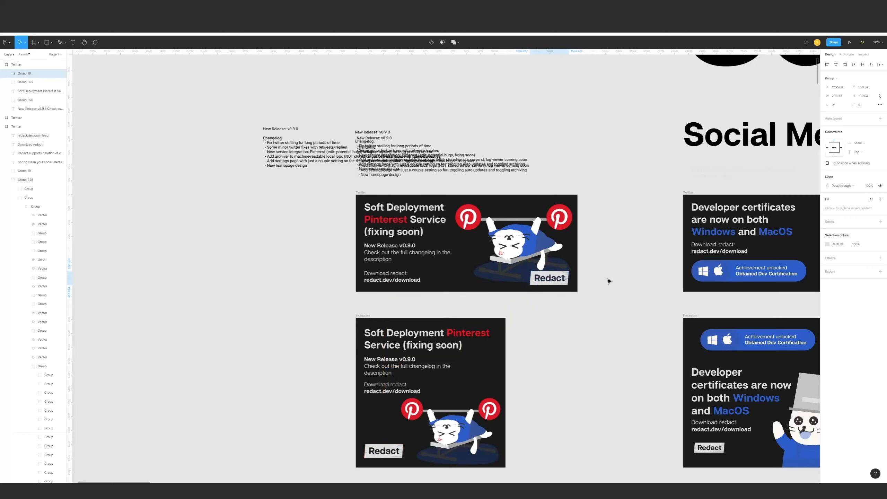
pyautogui.scroll(-3, 597, 259)
pyautogui.scroll(-2, 606, 214)
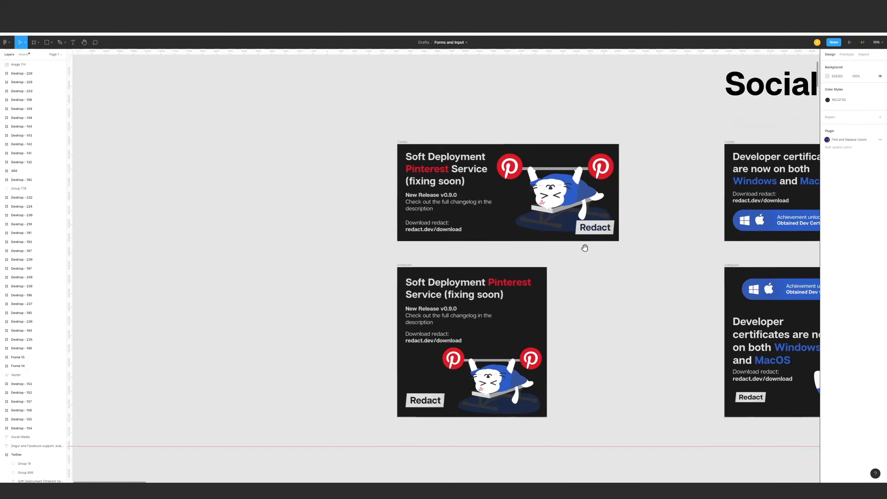